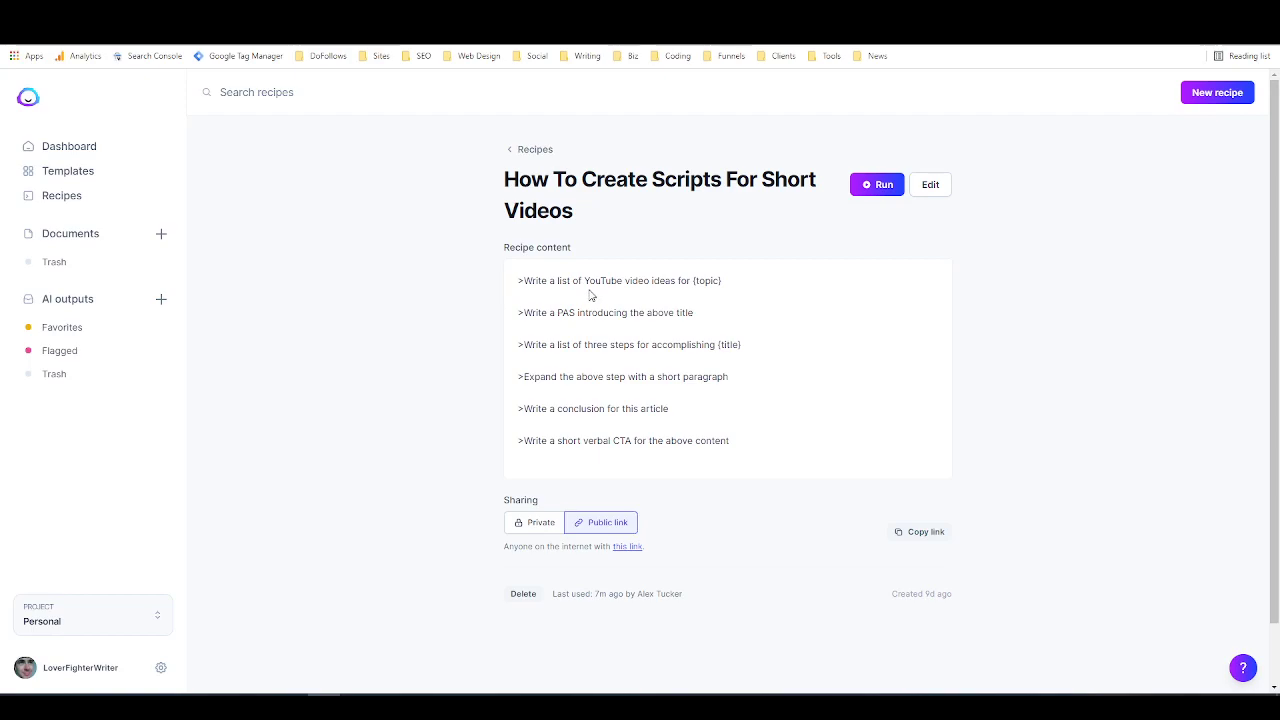
Step: Run the recipe, replace the {topic} placeholder with "copywriting" and generate the list of YouTube video ideas
left_click(880, 185)
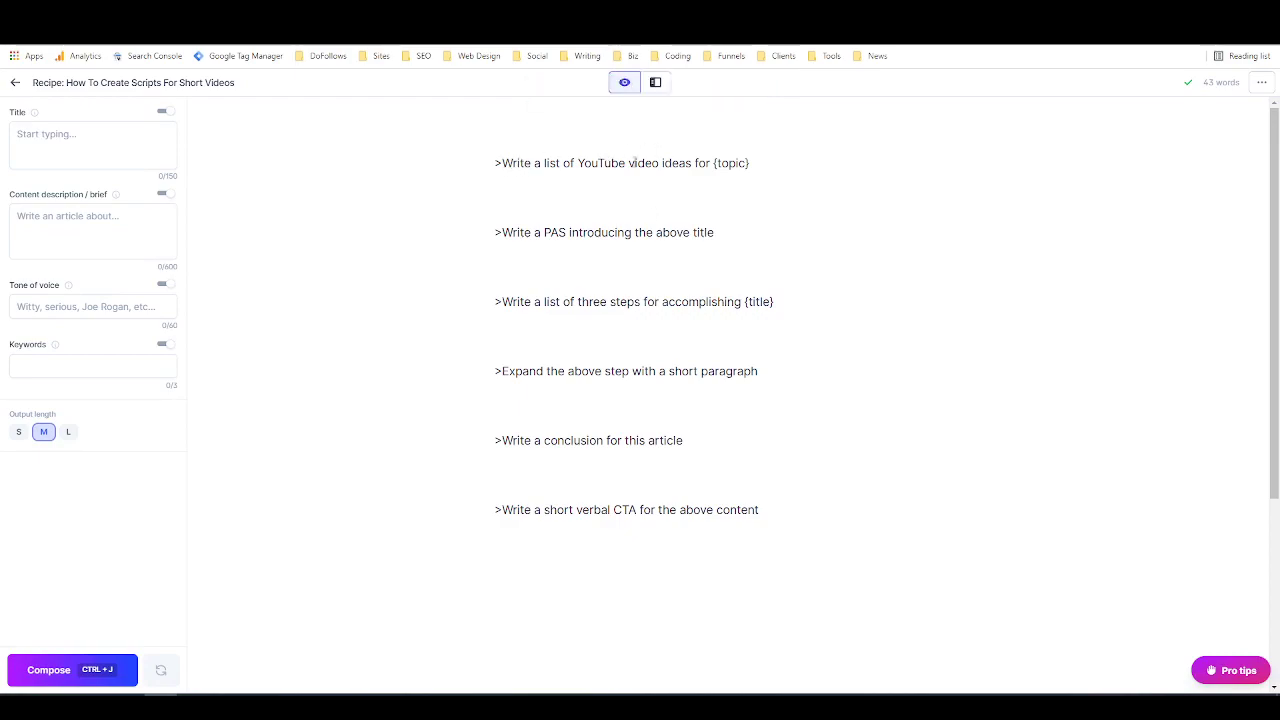
left_click_drag(714, 163, 749, 163)
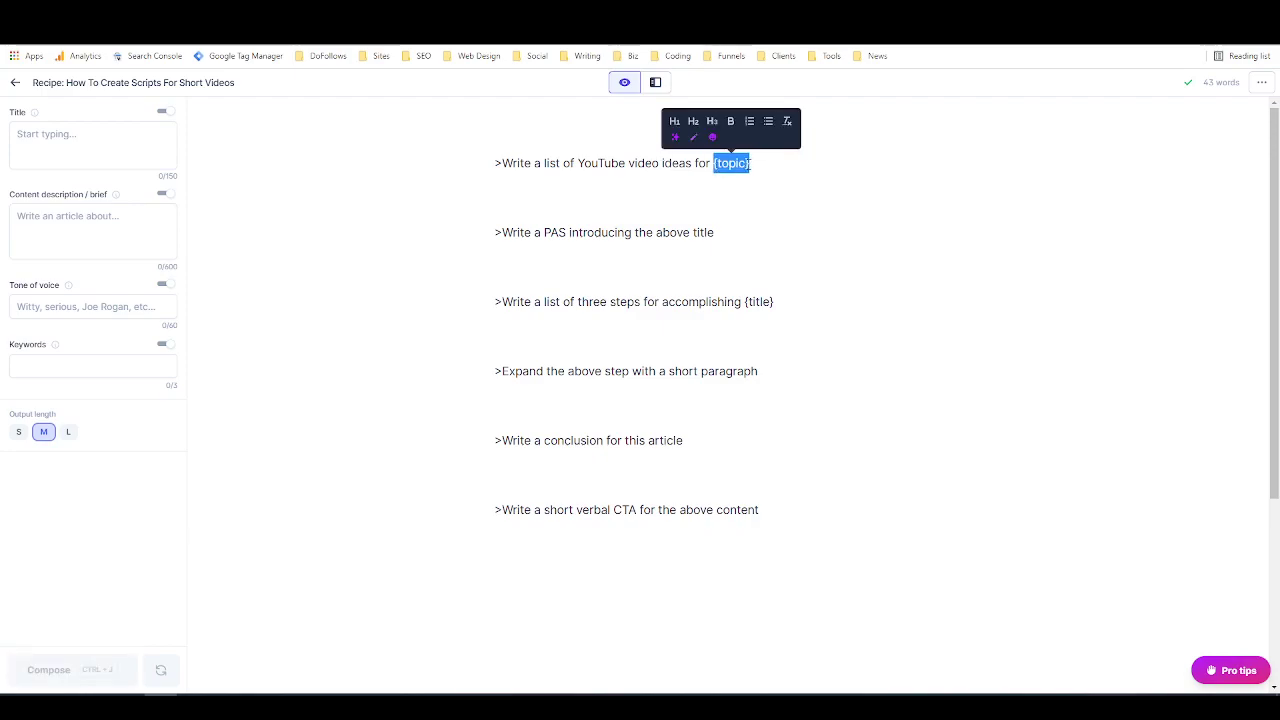
key("BackSpace")
type("copywriting")
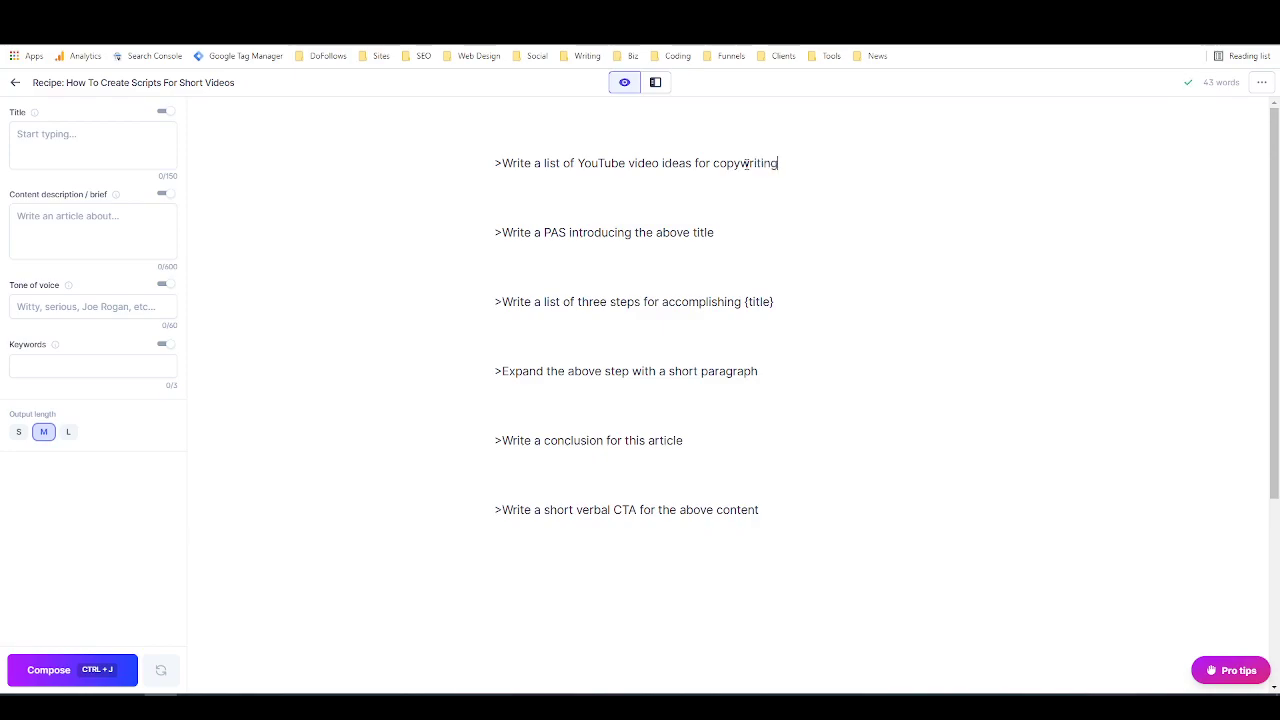
key("ctrl+j")
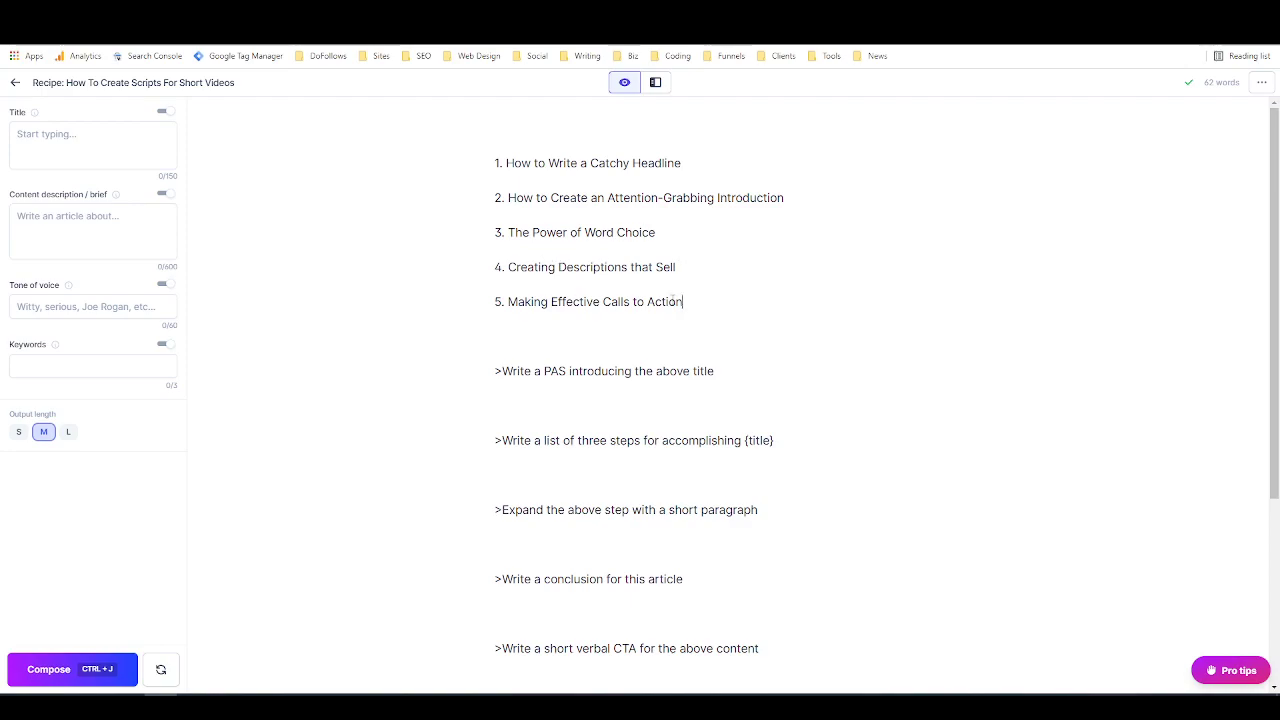
Step: Reduce the generated idea list to the single unnumbered title "How to Write a Catchy Headline"
left_click_drag(683, 301, 506, 163)
key("BackSpace")
key("BackSpace")
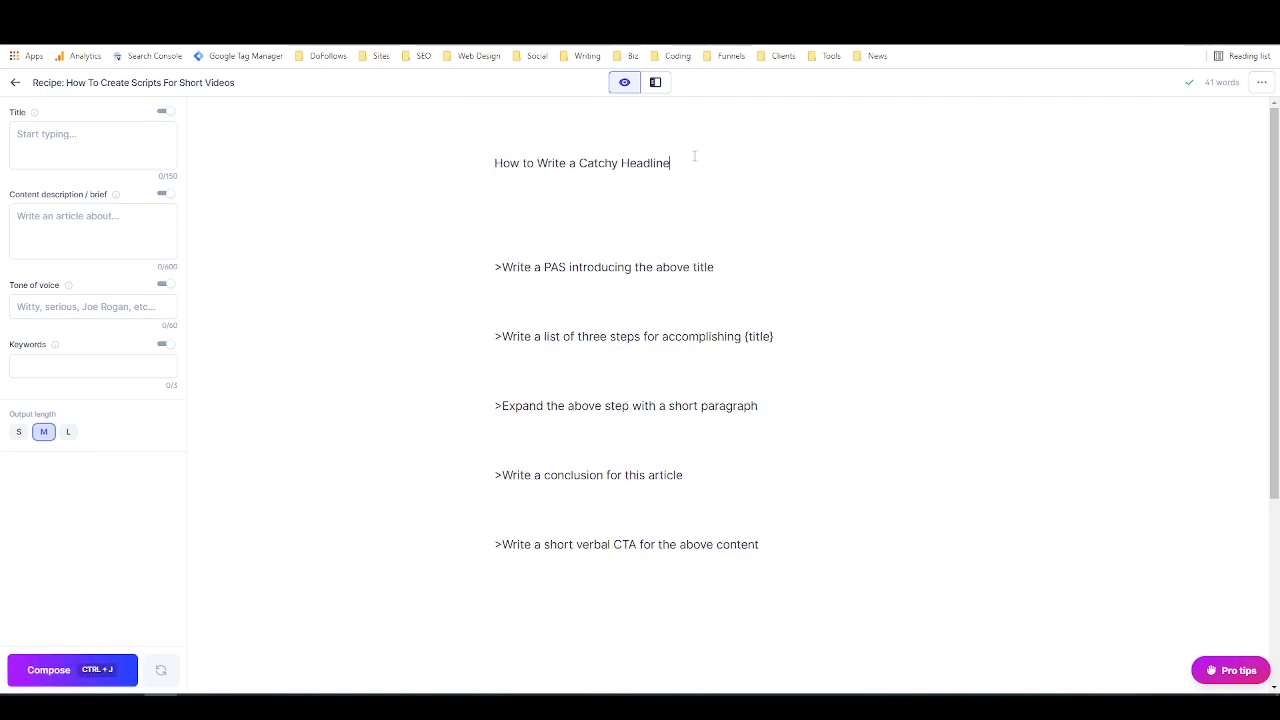
Step: Format the "How to Write a Catchy Headline" title as Heading 1 and remove the blank lines beneath it
left_click_drag(675, 163, 474, 164)
left_click(525, 121)
left_click(517, 249)
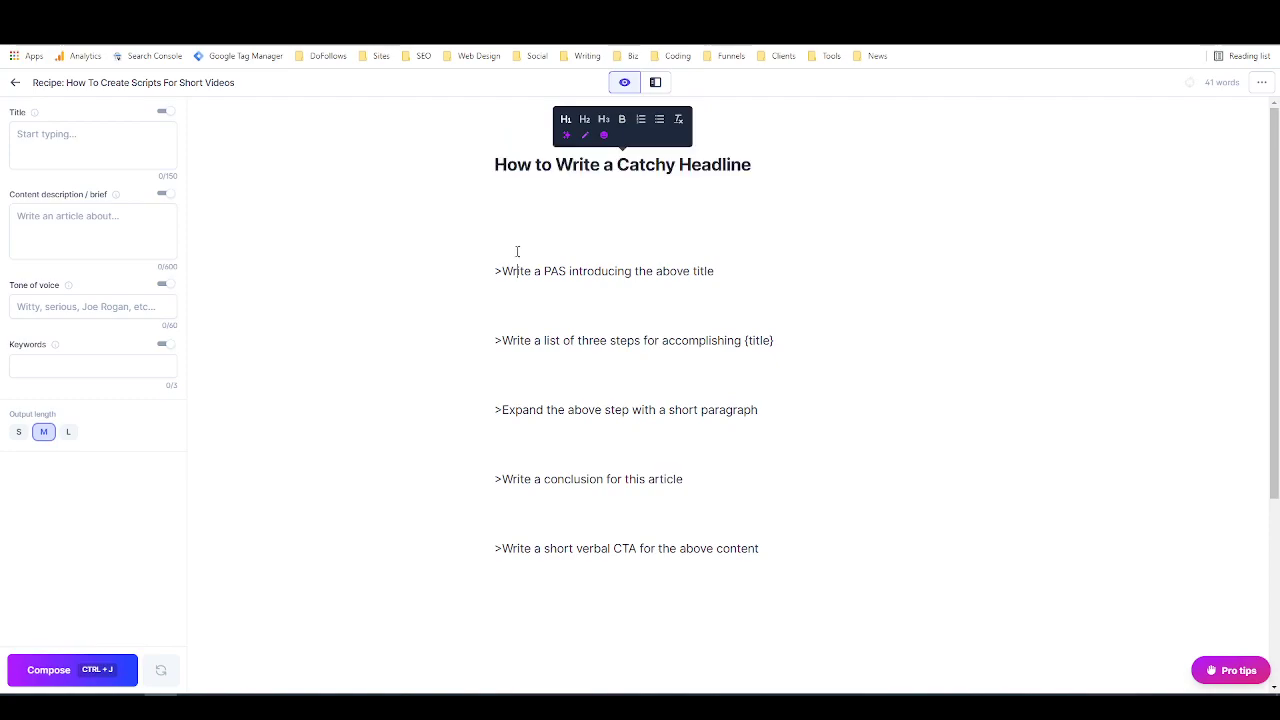
key("BackSpace")
key("BackSpace")
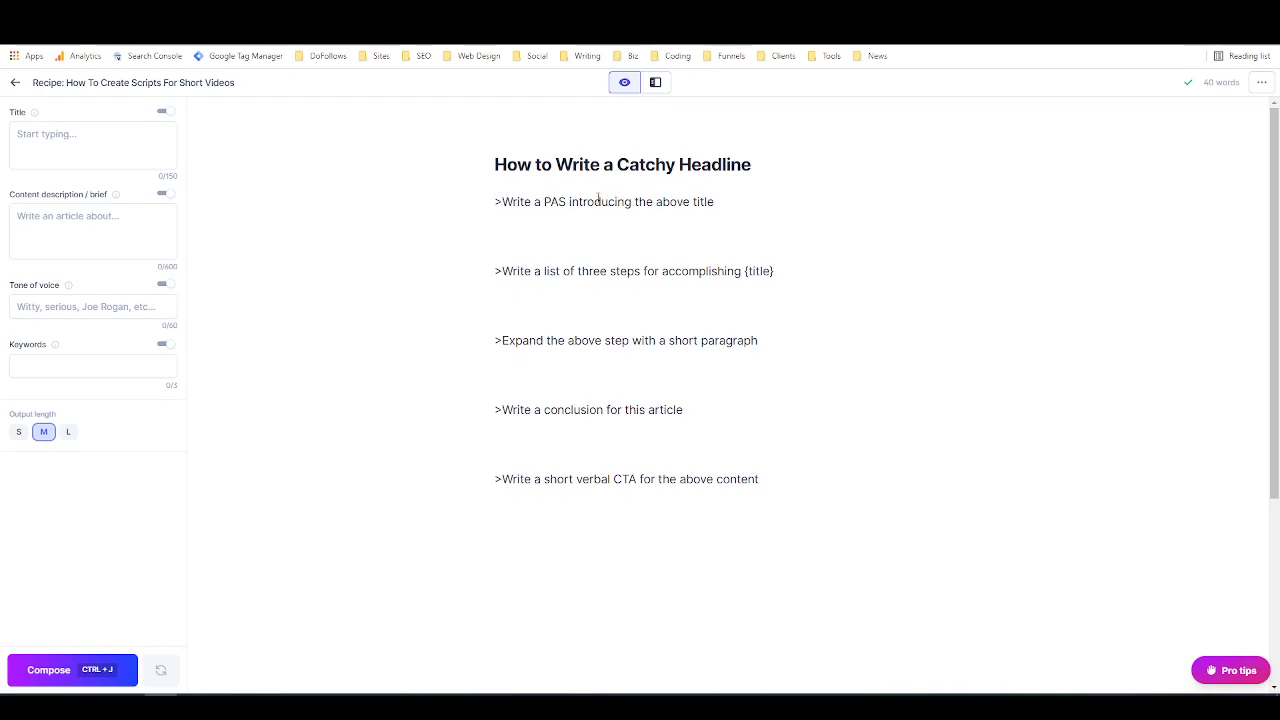
Step: Generate the PAS introduction from the command beneath the title
left_click_drag(543, 202, 566, 202)
left_click(716, 202)
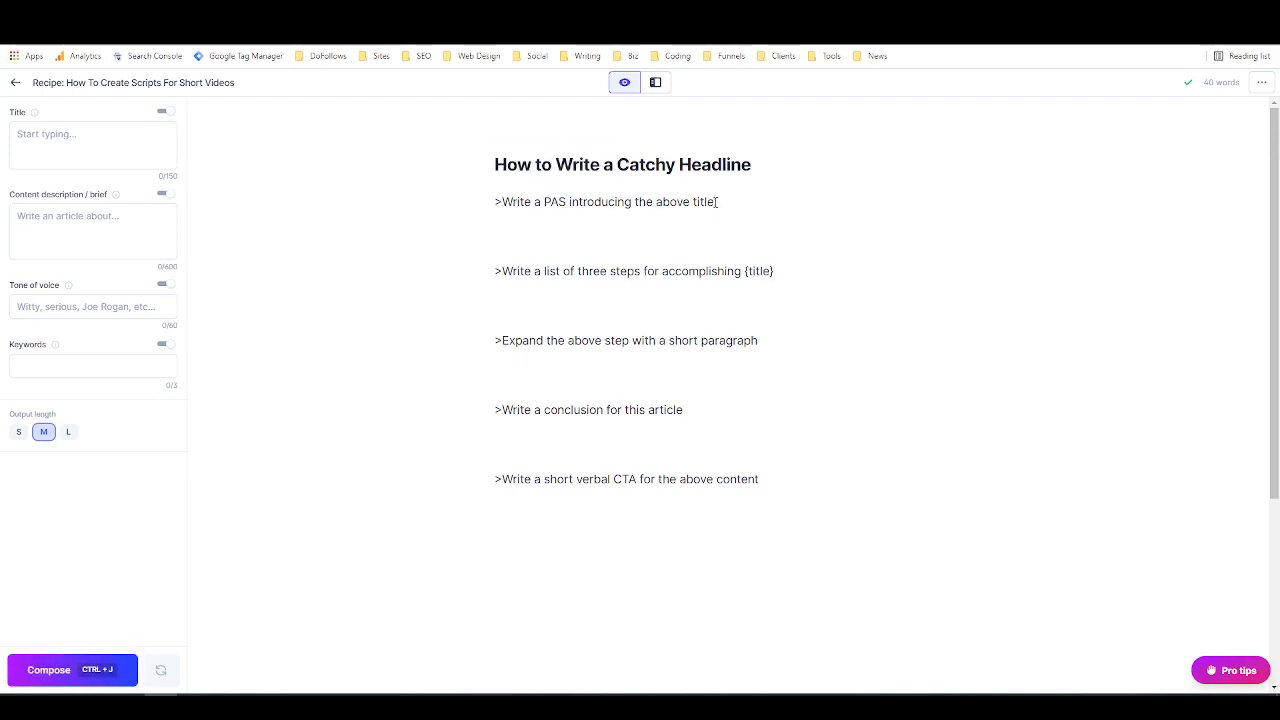
key("ctrl+j")
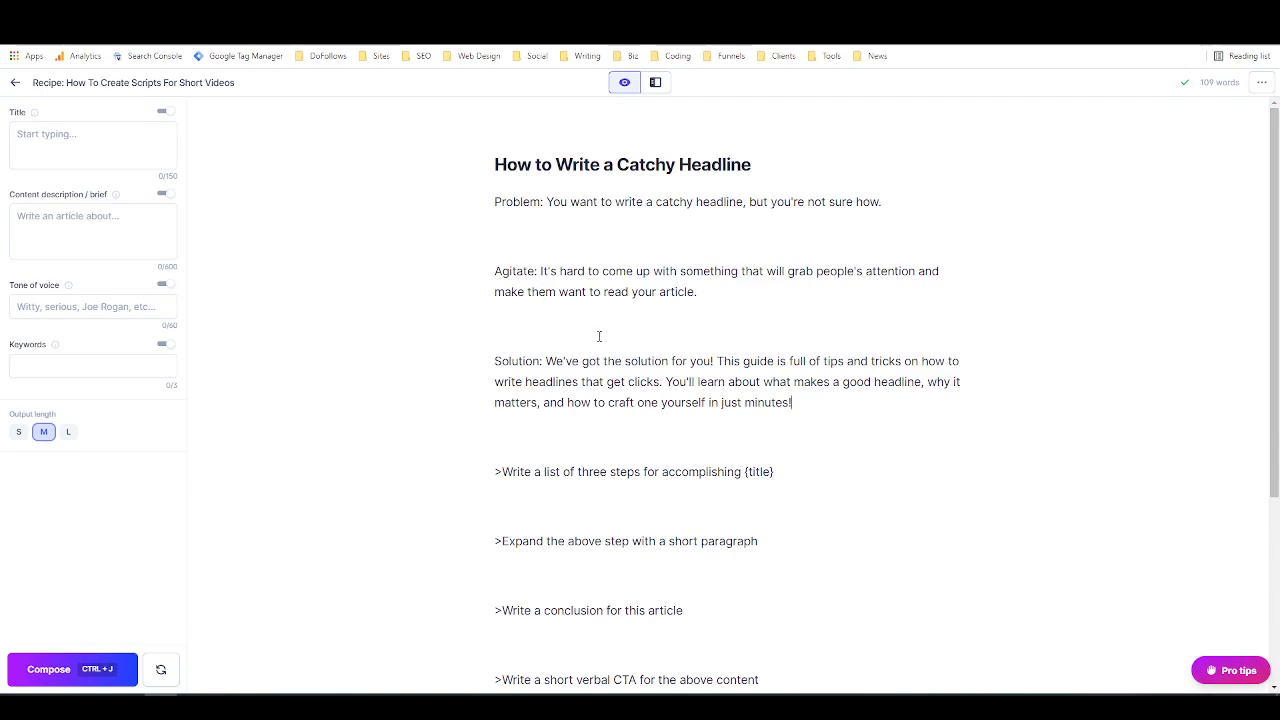
Step: Remove "Problem:", "Agitate:" and "Solution: We've got the solution for you!" from the introduction, along with the blank lines between its paragraphs
left_click_drag(546, 204, 495, 213)
key("BackSpace")
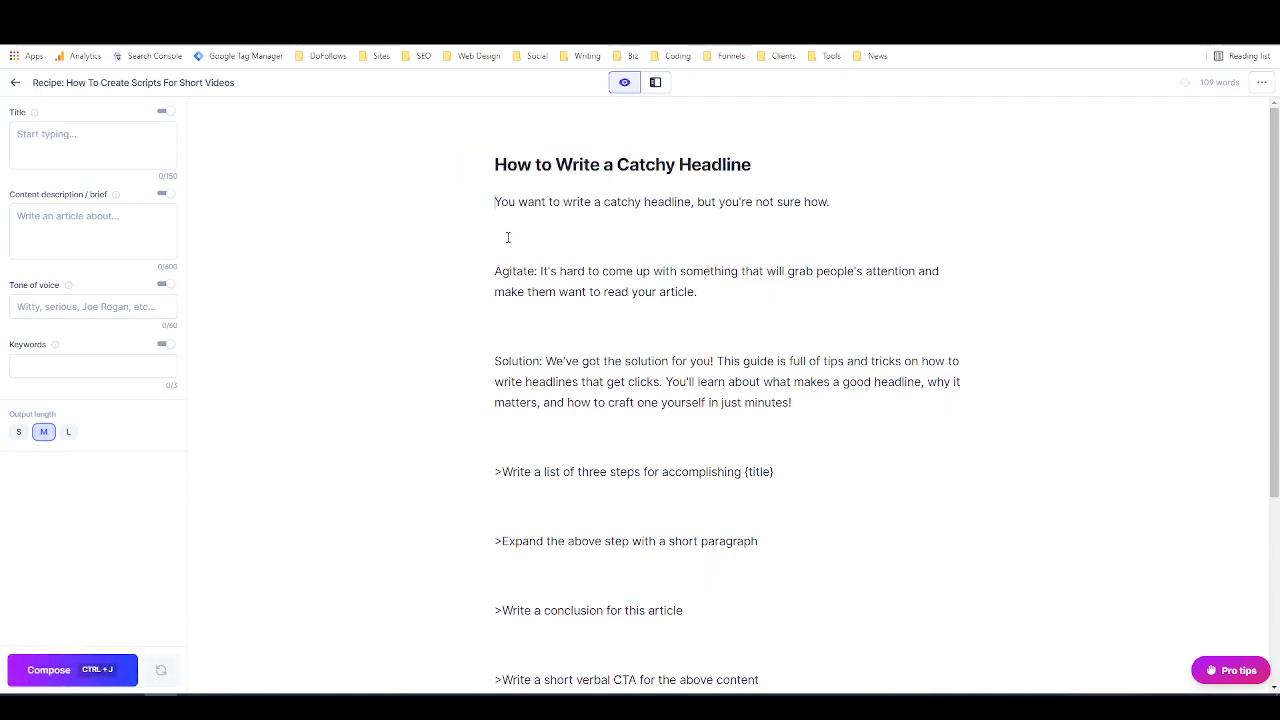
left_click(509, 237)
key("BackSpace")
left_click_drag(540, 237, 496, 238)
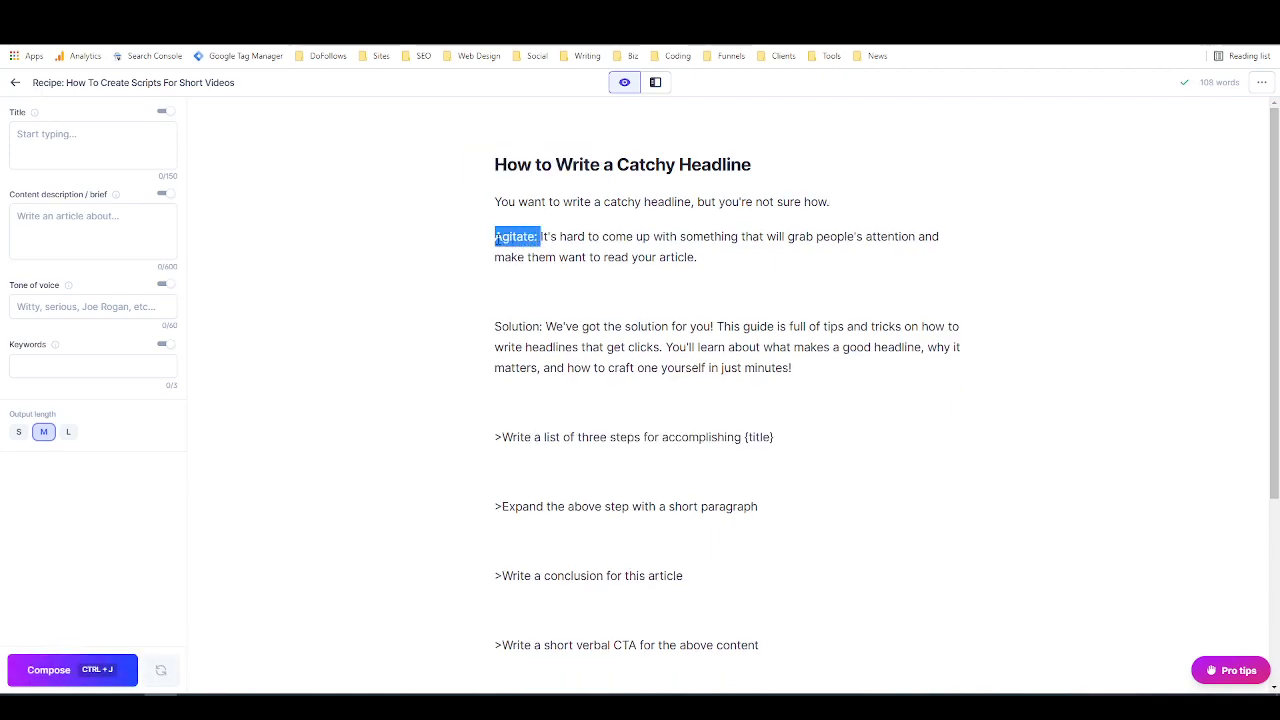
key("BackSpace")
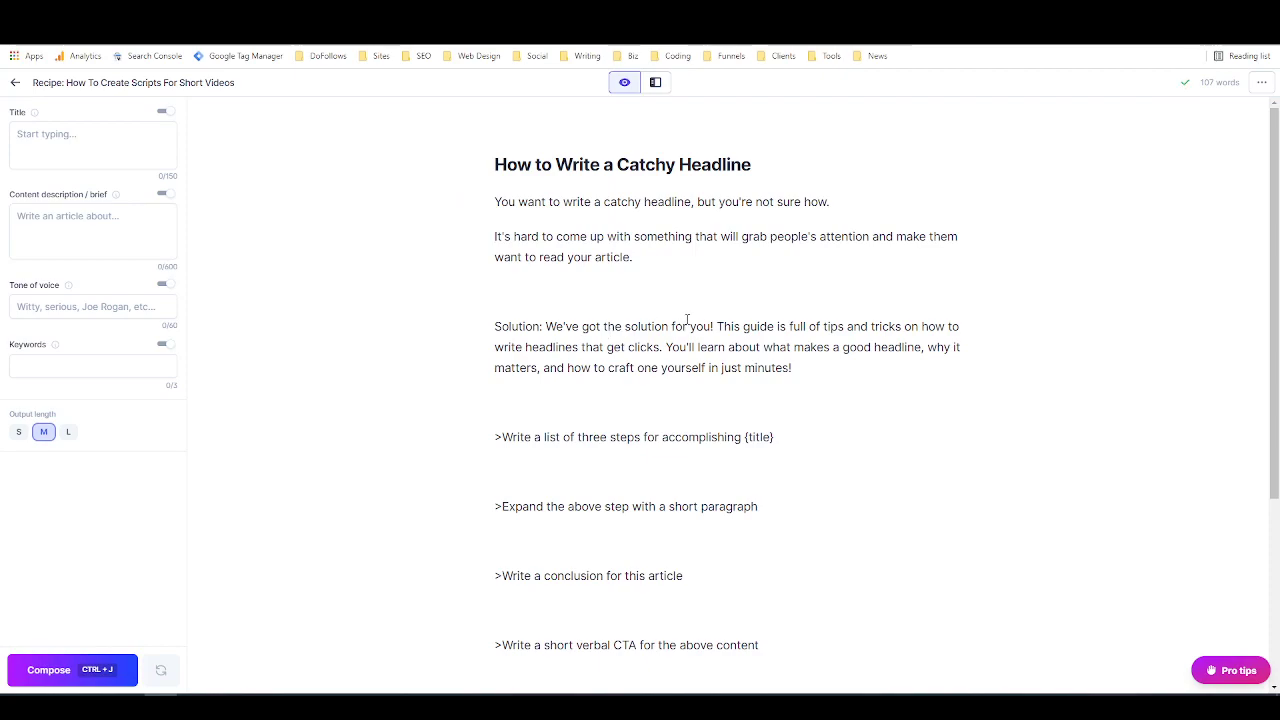
left_click_drag(717, 327, 496, 322)
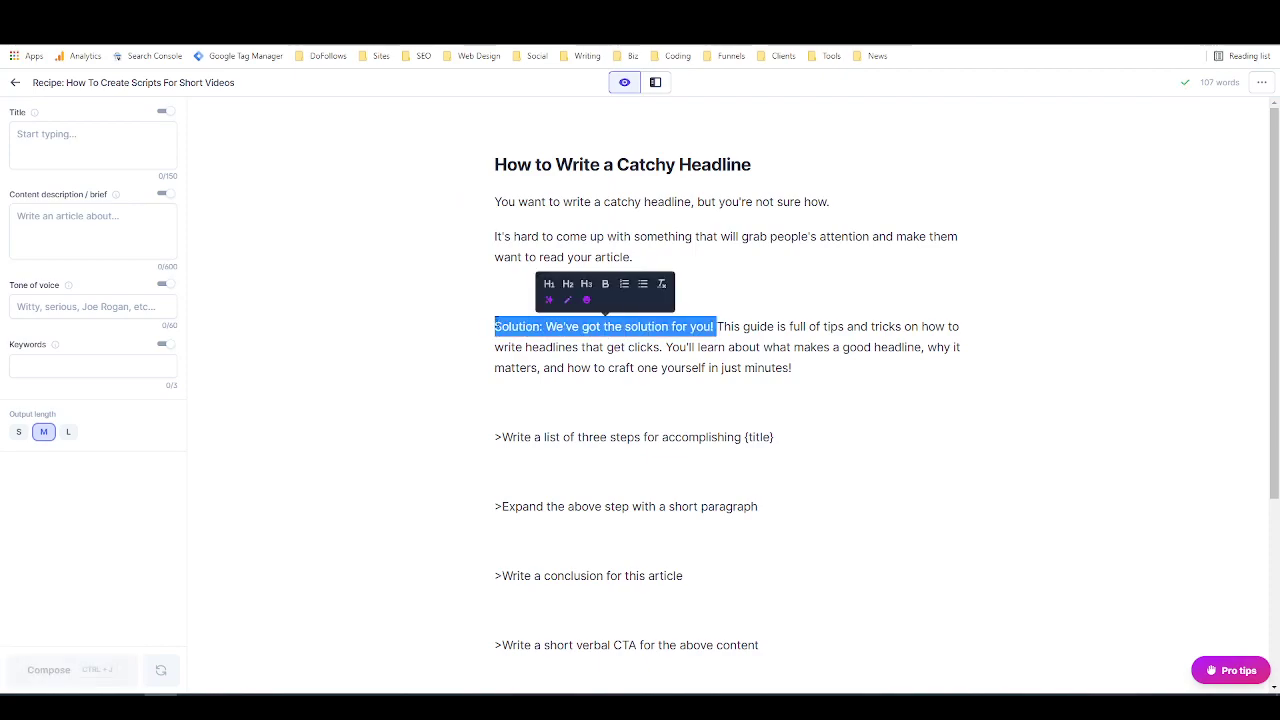
key("BackSpace")
key("BackSpace")
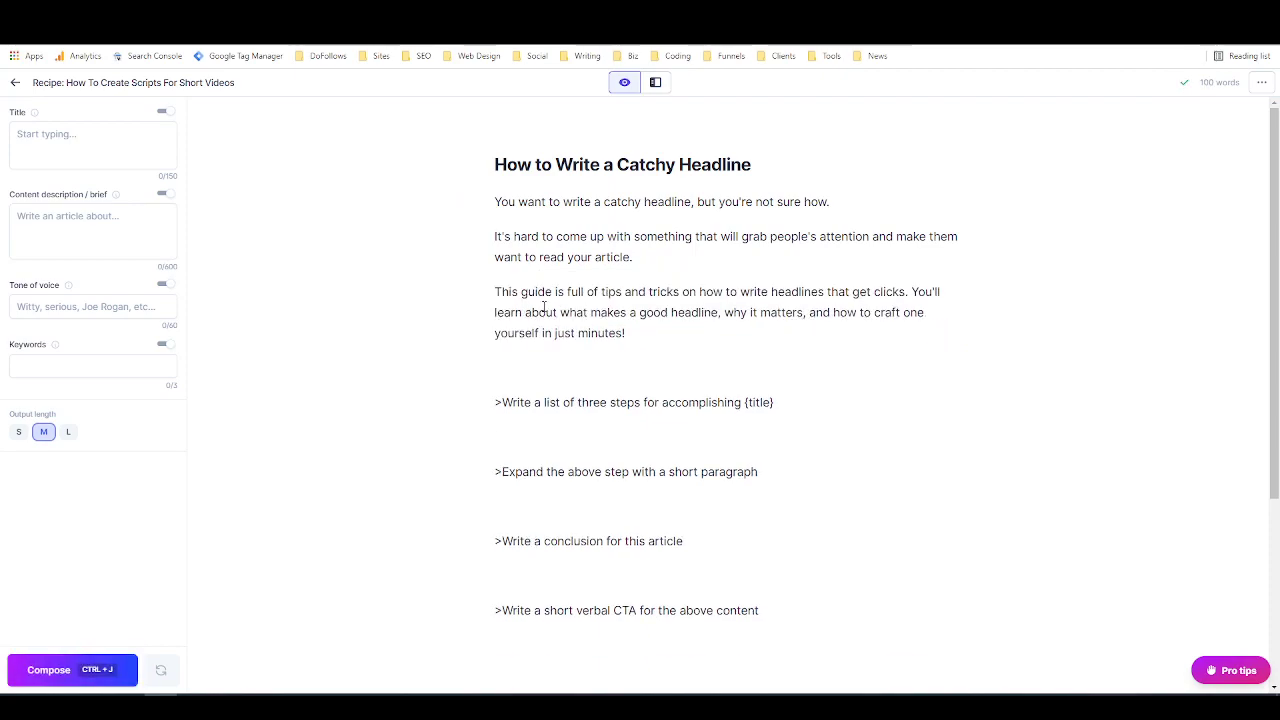
Step: In the last introduction paragraph, change "guide" to "video" and "full of tips and tricks" to "contains 3 tips"
double_click(535, 292)
type("video")
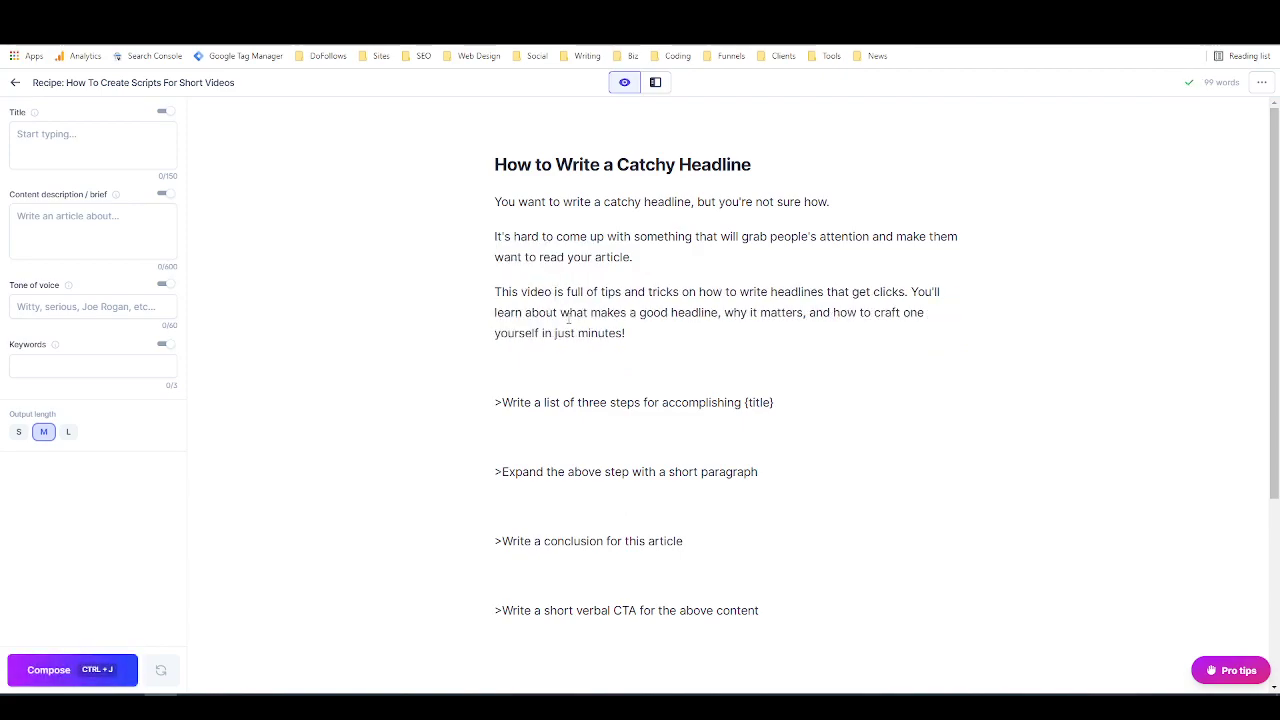
left_click_drag(566, 292, 680, 292)
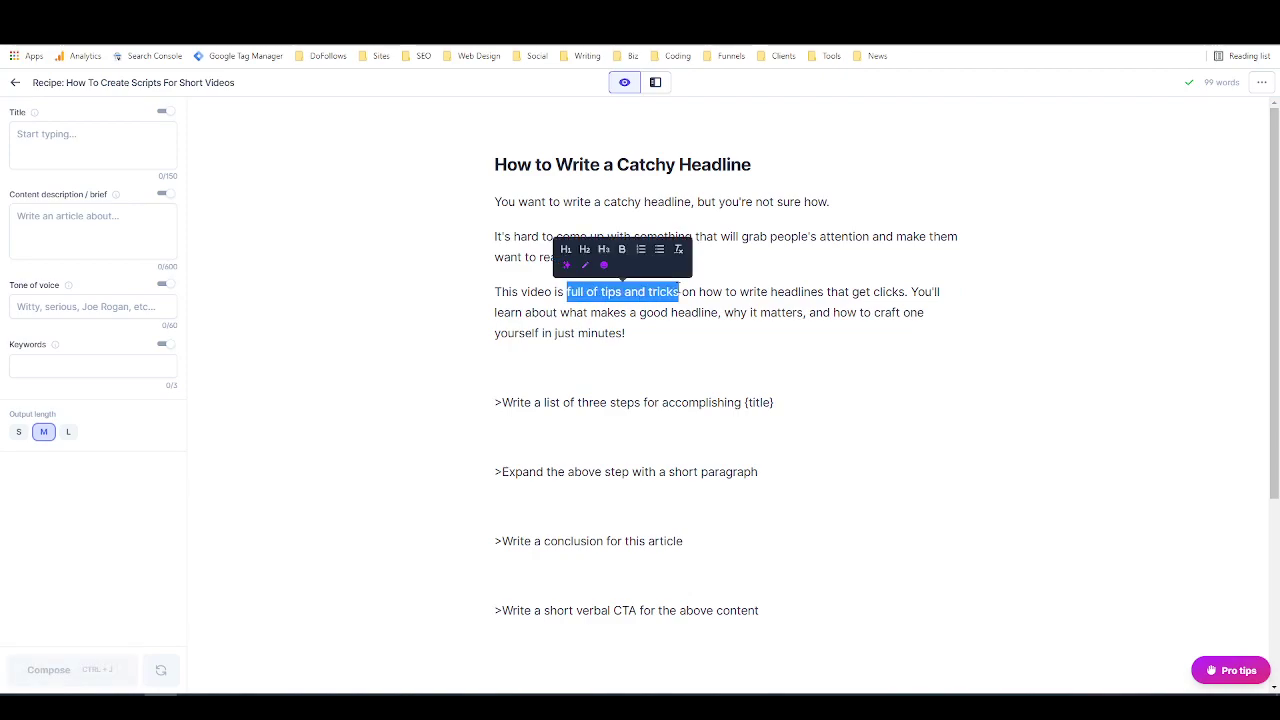
type("contains 3 tips")
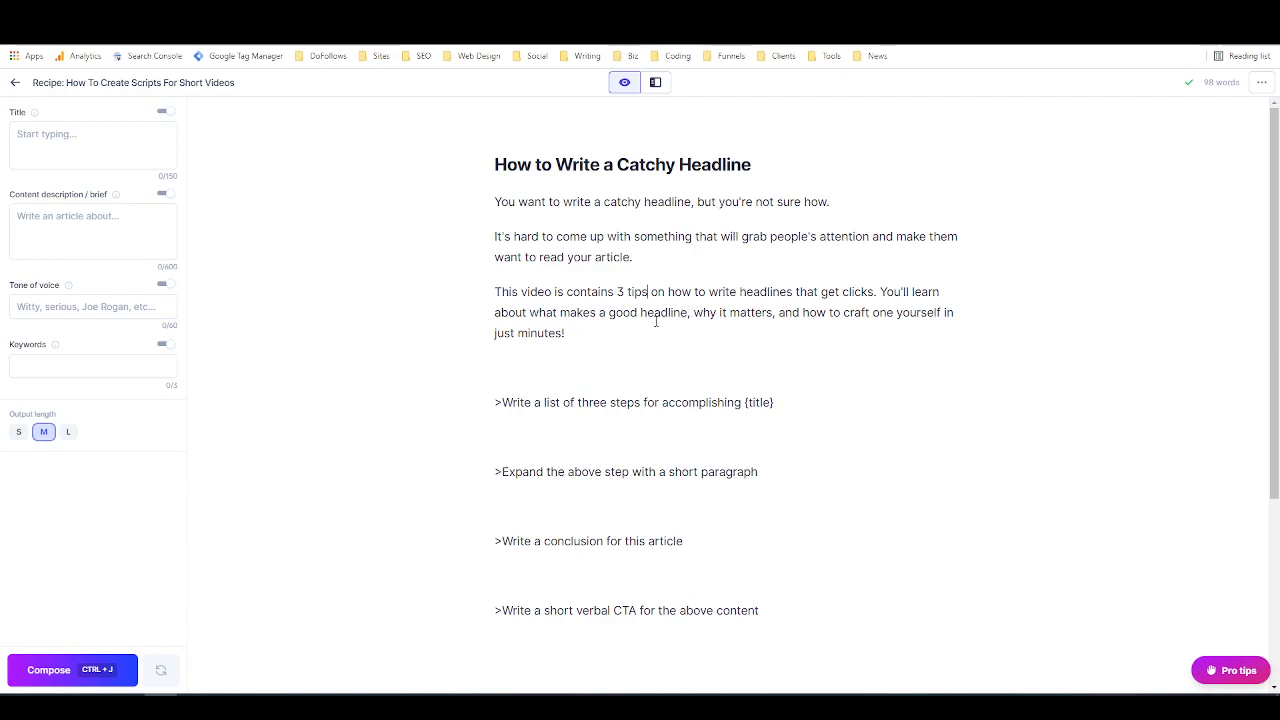
Step: Remove the blank line above the three-steps command and replace its "accomplishing {title}" with "writing a catch headline"
left_click(500, 363)
key("BackSpace")
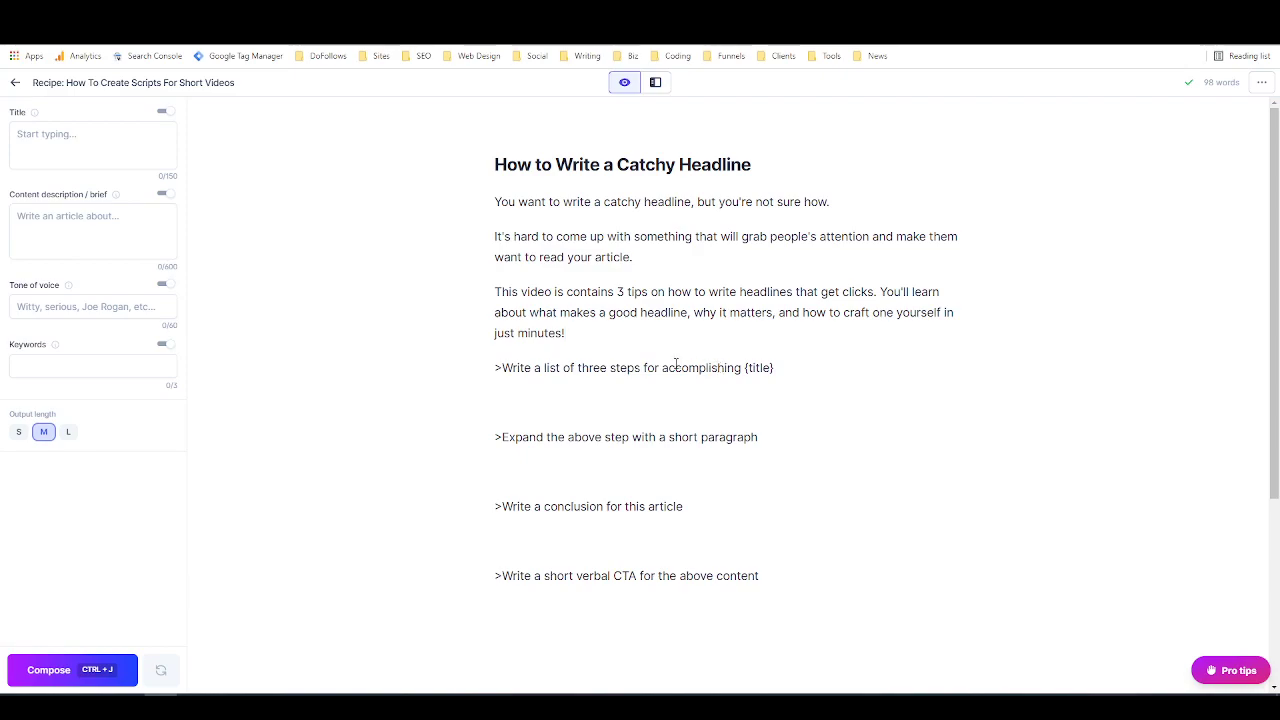
left_click_drag(744, 368, 780, 368)
left_click(781, 369)
left_click_drag(661, 368, 774, 368)
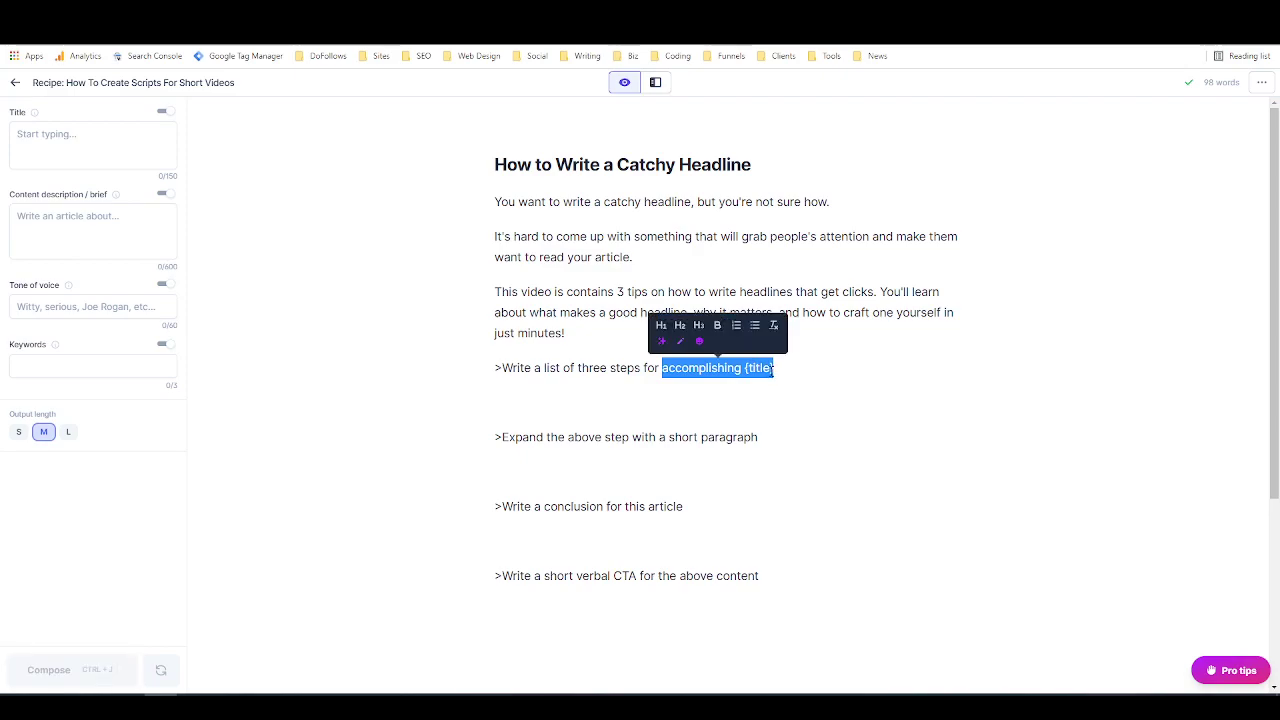
key("BackSpace")
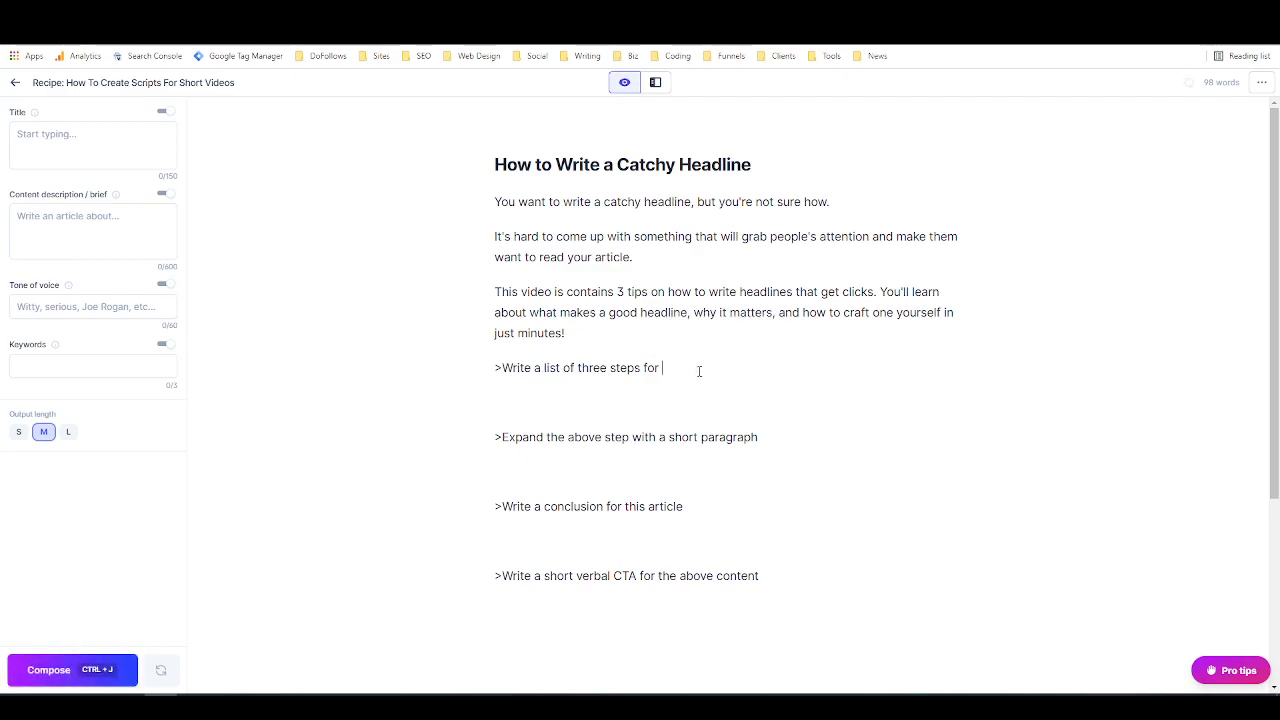
type("writing a catch headline")
key("ctrl+j")
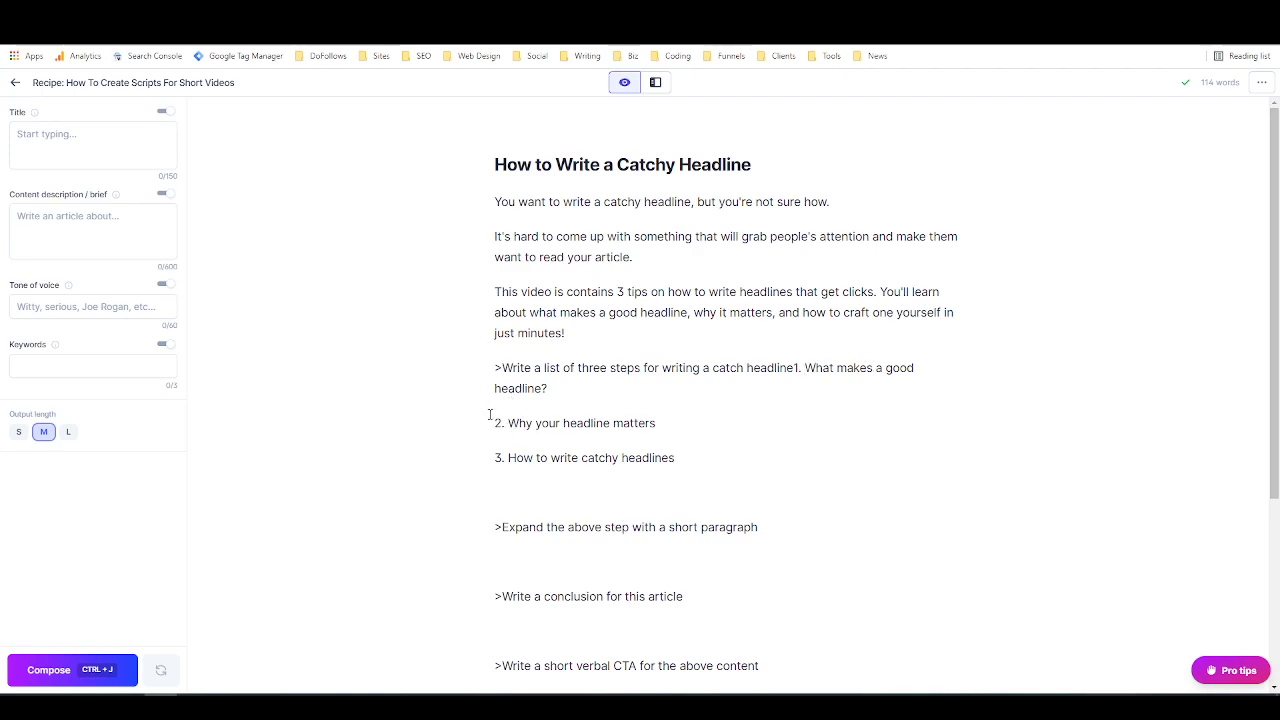
left_click_drag(696, 459, 796, 368)
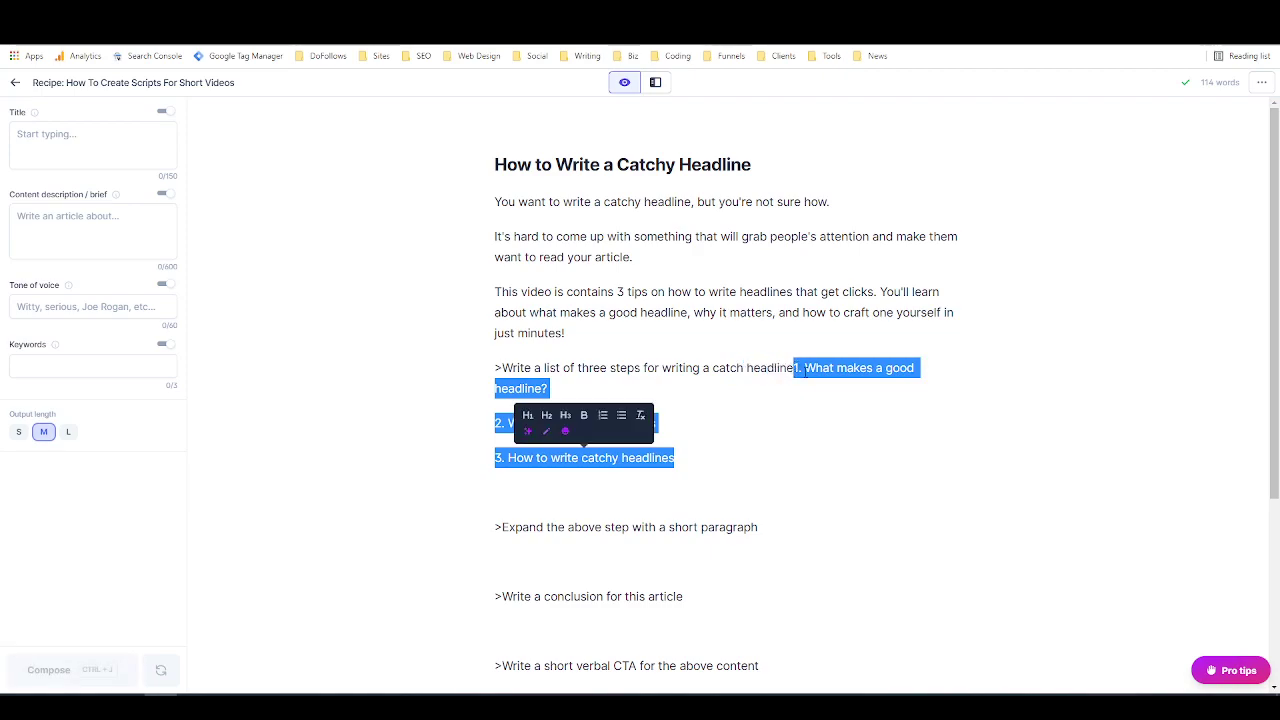
key("BackSpace")
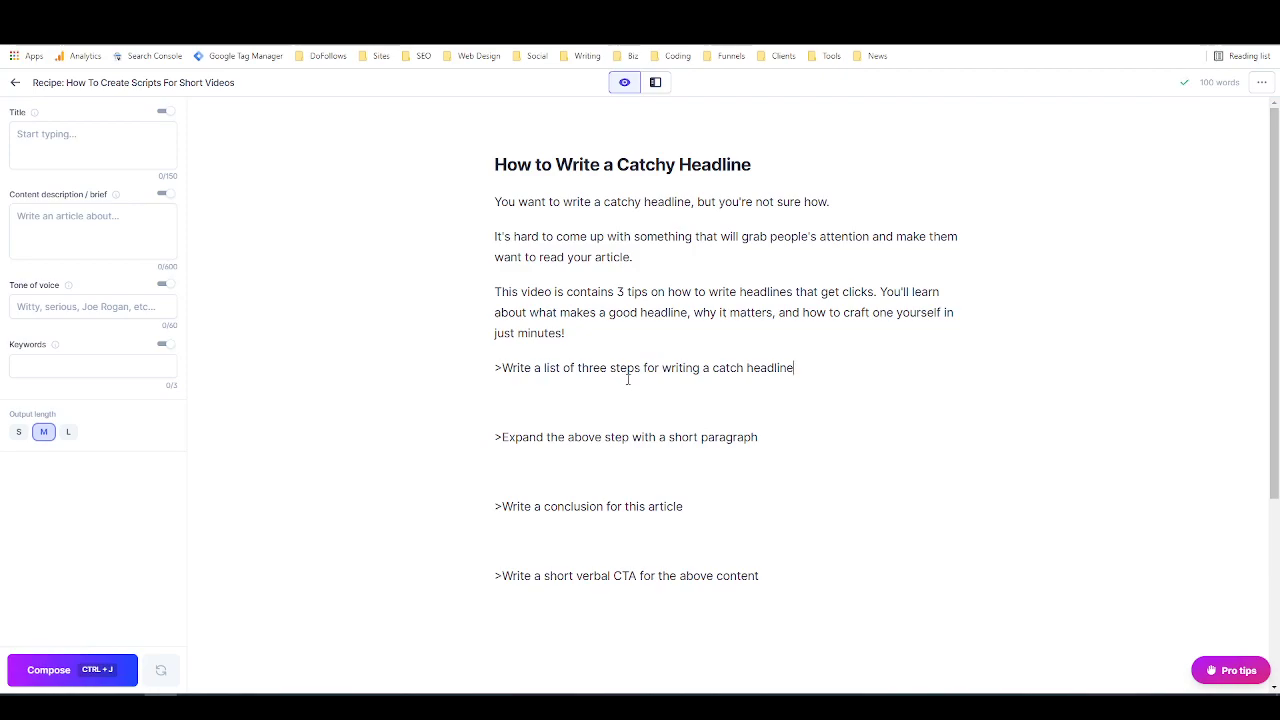
Step: Reword the command to "Write a list of three tips for writing a catchy headline" and generate the list
double_click(625, 368)
type("tips")
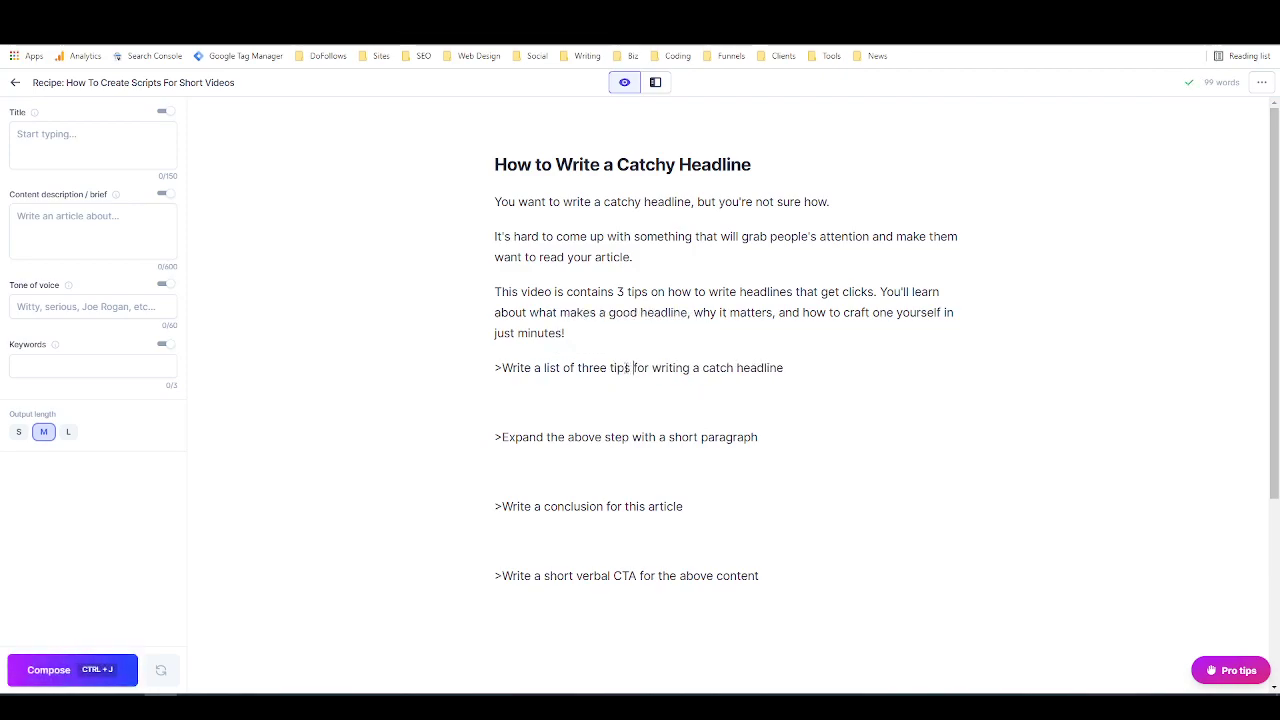
left_click(815, 369)
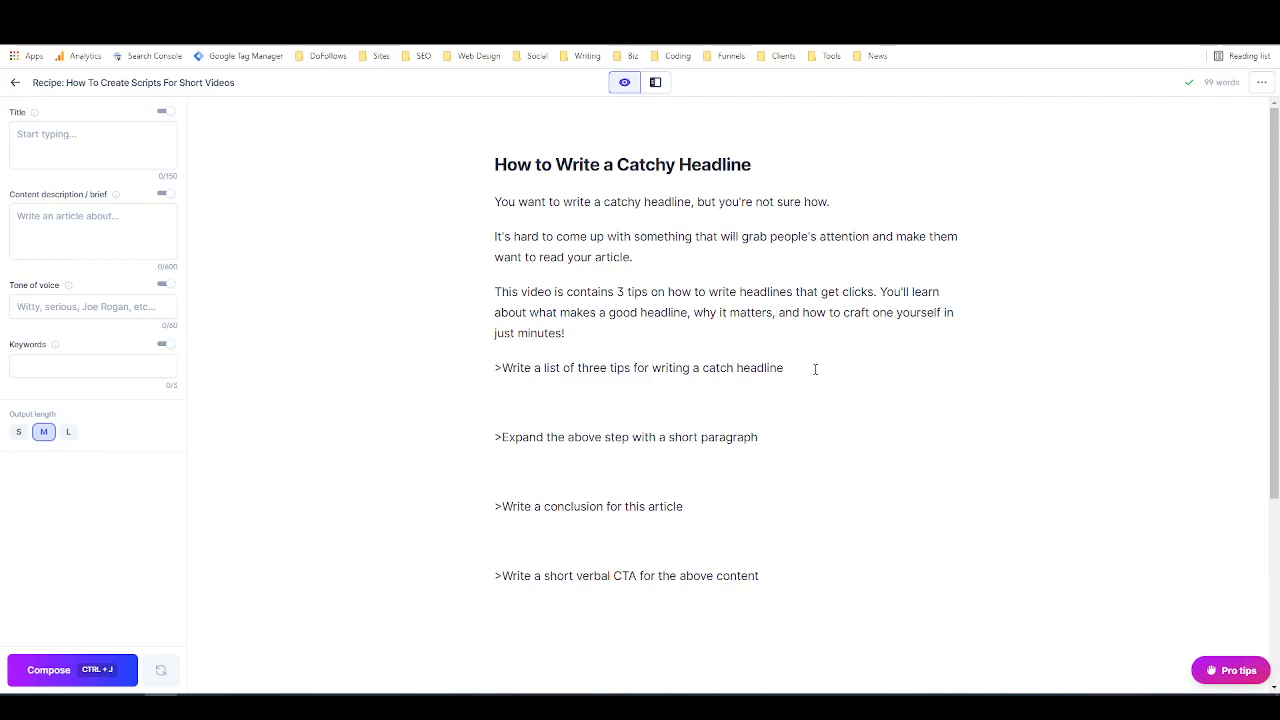
type("y")
key("Right")
key("Right")
key("Right")
key("Right")
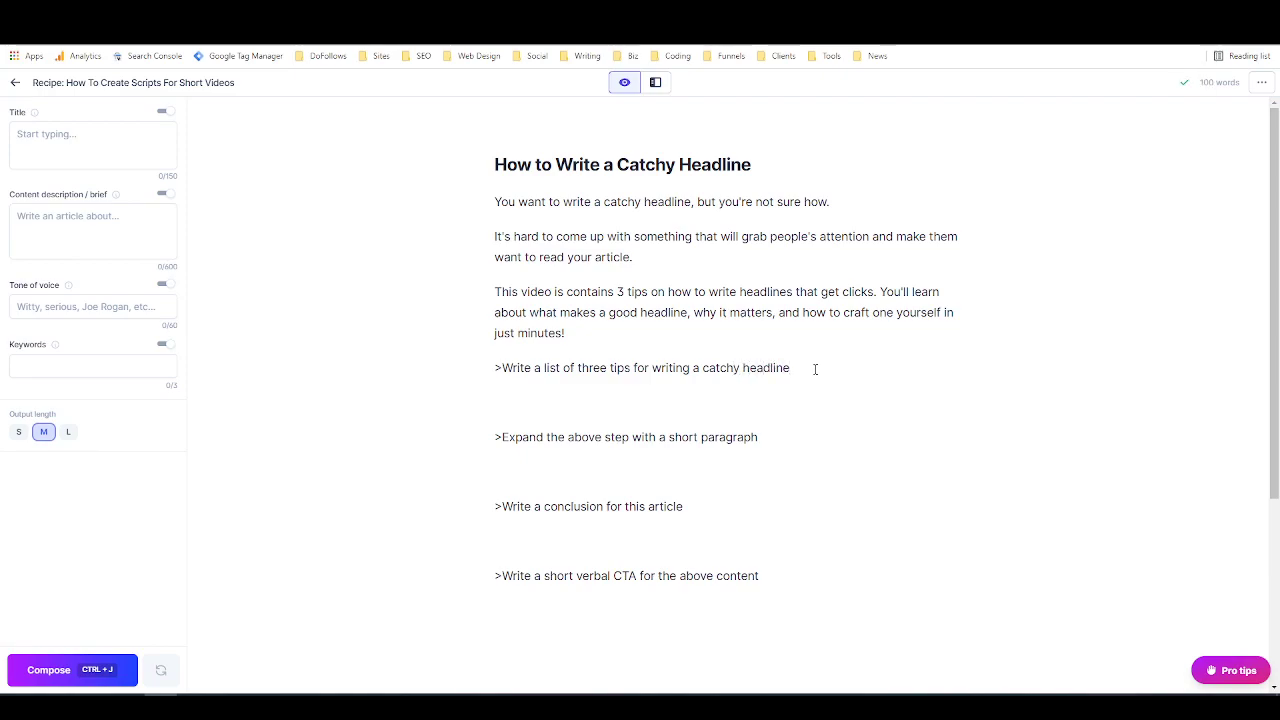
key("ctrl+j")
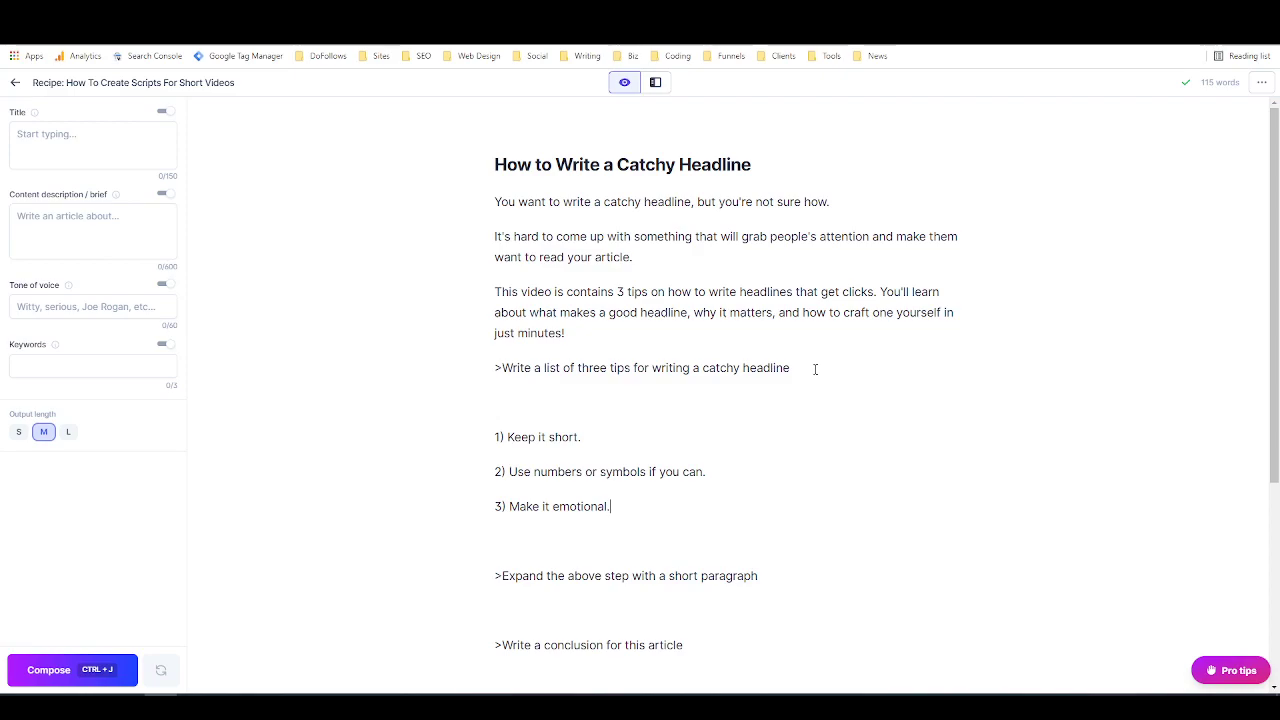
Step: Delete the three-tips command and the blank line above the generated tips
left_click_drag(515, 396, 480, 366)
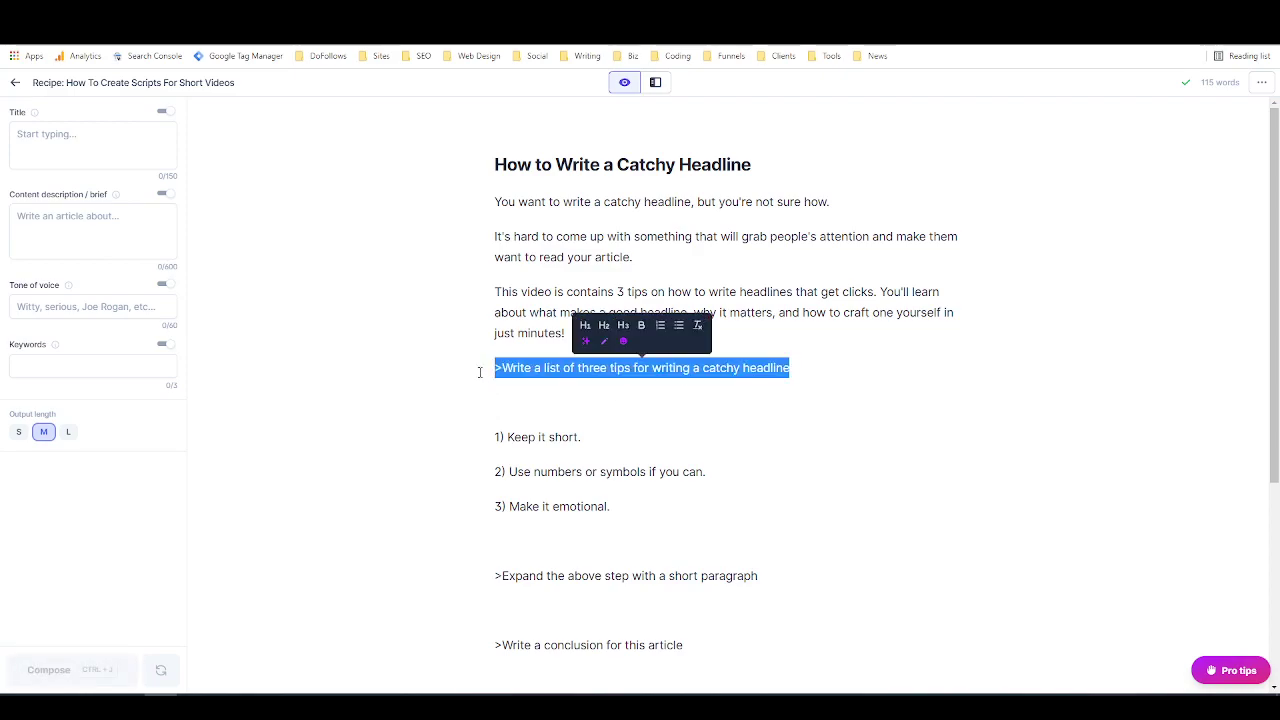
key("BackSpace")
key("BackSpace")
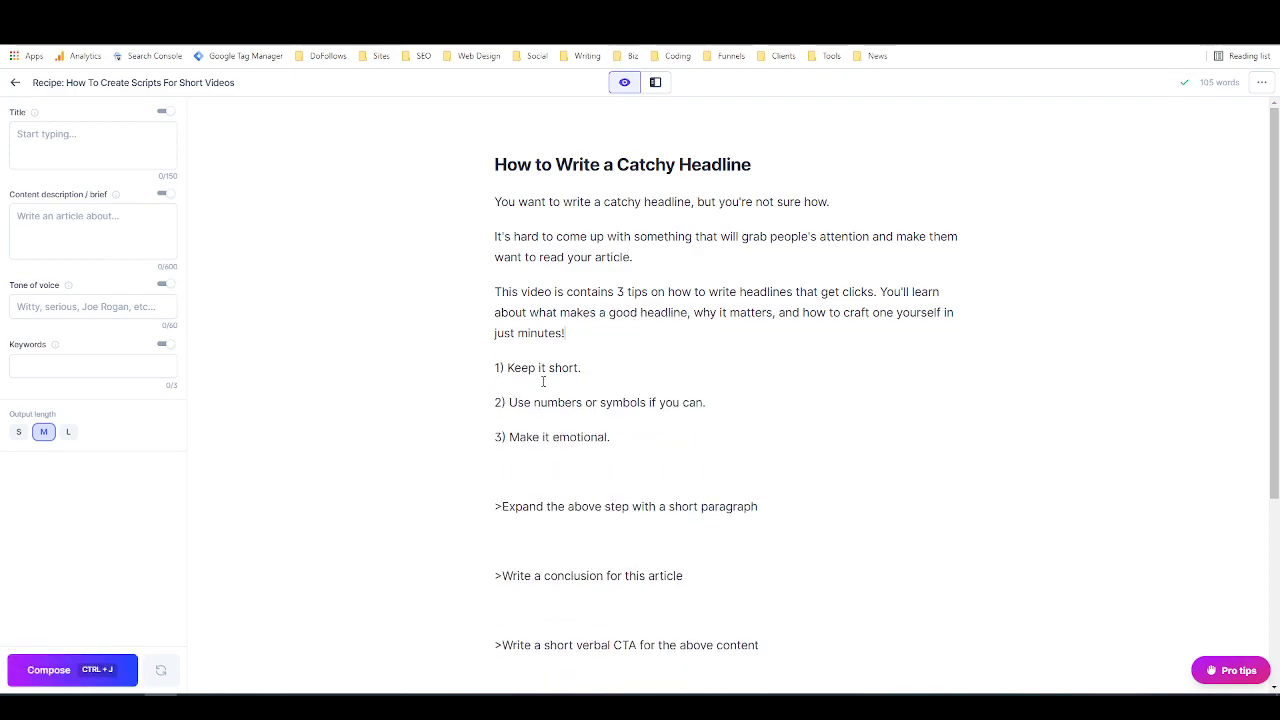
Step: Add a blank line after the first tip, strip its number and period, and format "Keep it short" as Heading 2
key("Return")
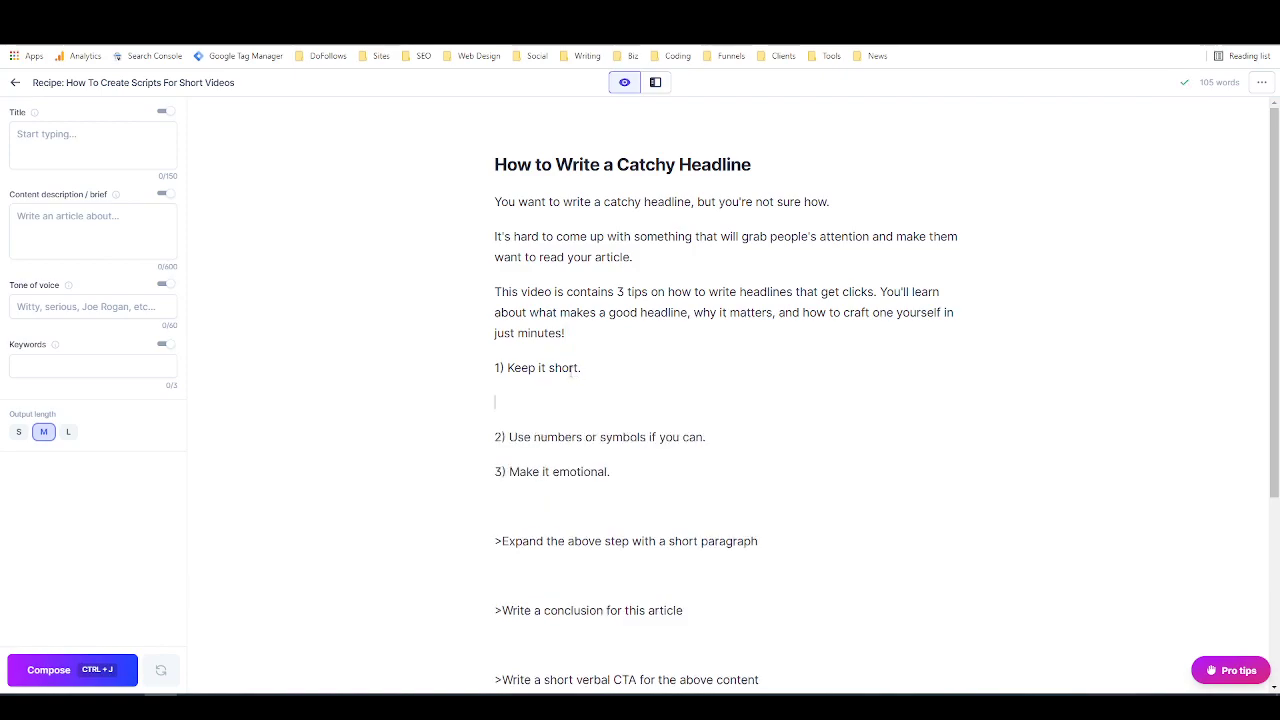
left_click(507, 367)
key("BackSpace")
key("BackSpace")
key("BackSpace")
left_click_drag(572, 370, 492, 368)
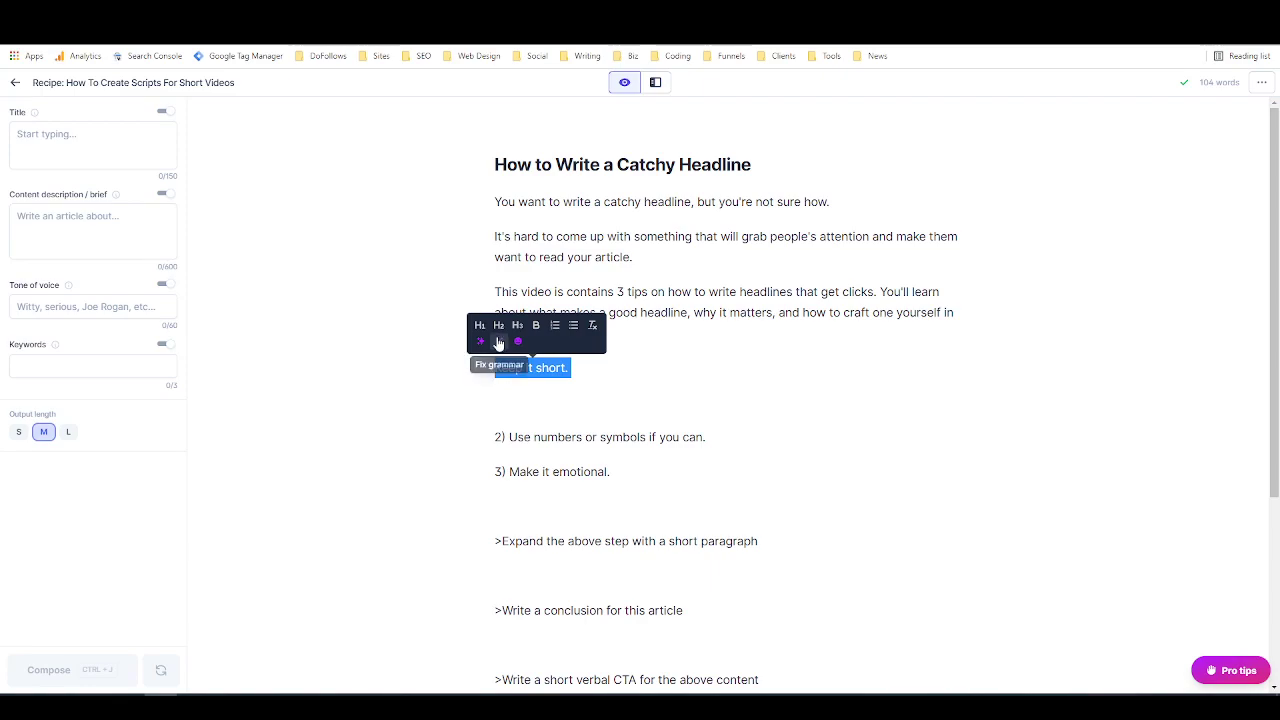
left_click(498, 333)
left_click(590, 372)
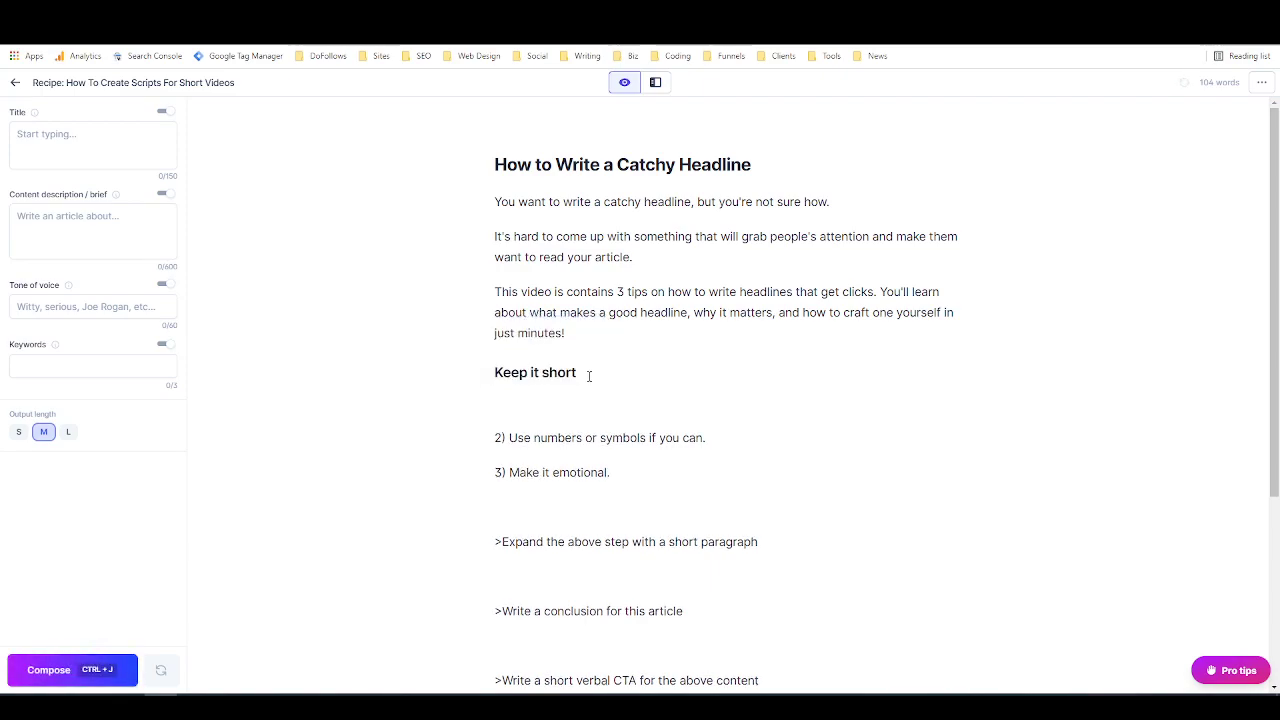
Step: Copy the "Expand the above step with a short paragraph" command into the blank line under the "Keep it short" heading
scroll(533, 408, "down", 1)
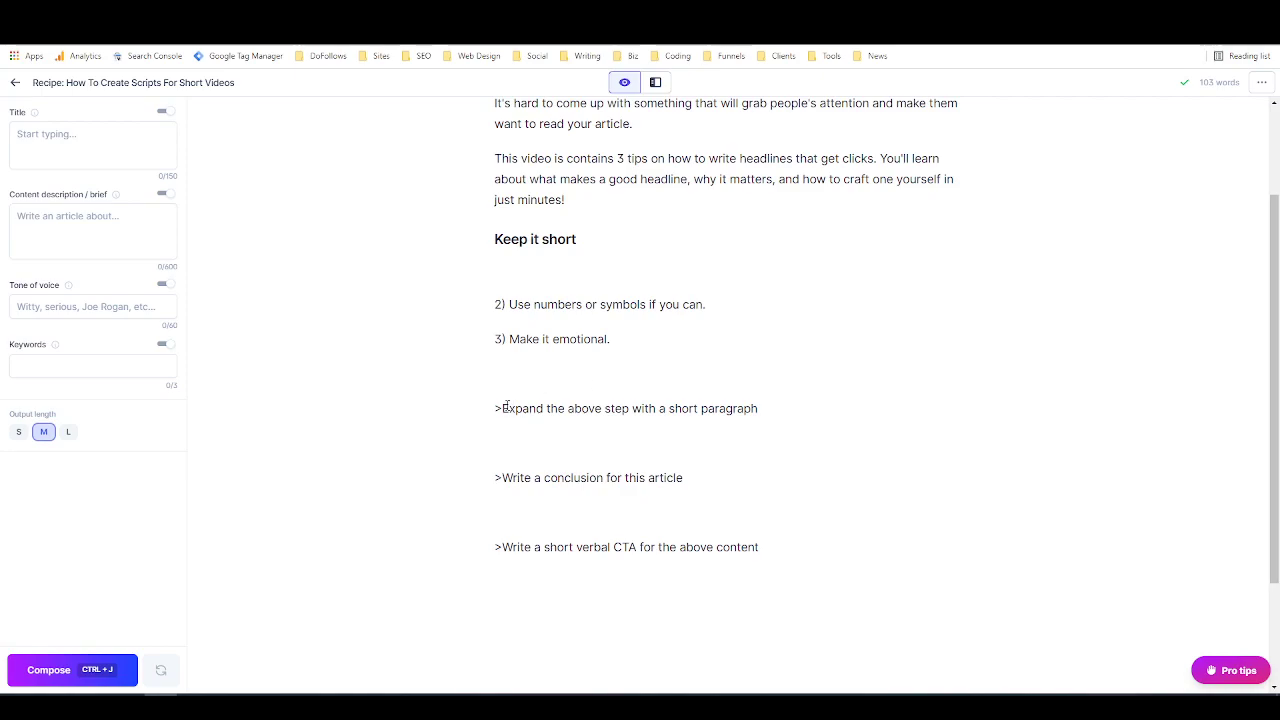
left_click_drag(496, 407, 759, 405)
key("ctrl+c")
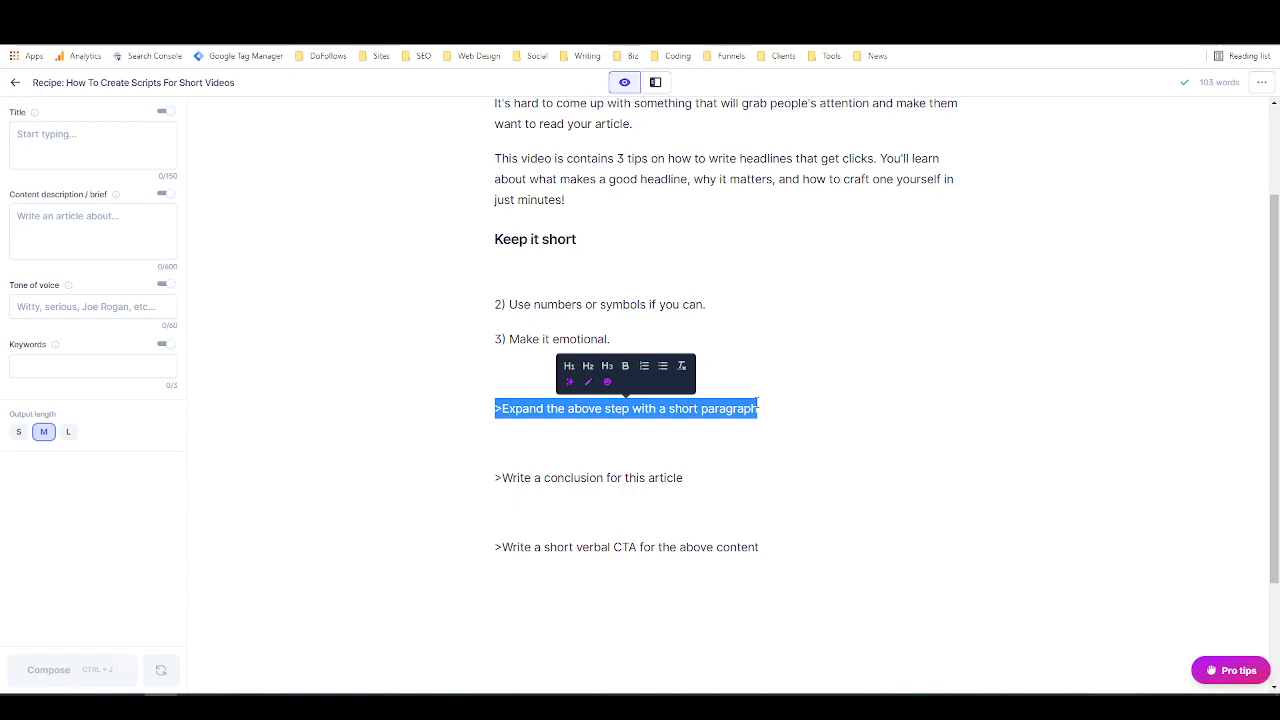
left_click(543, 269)
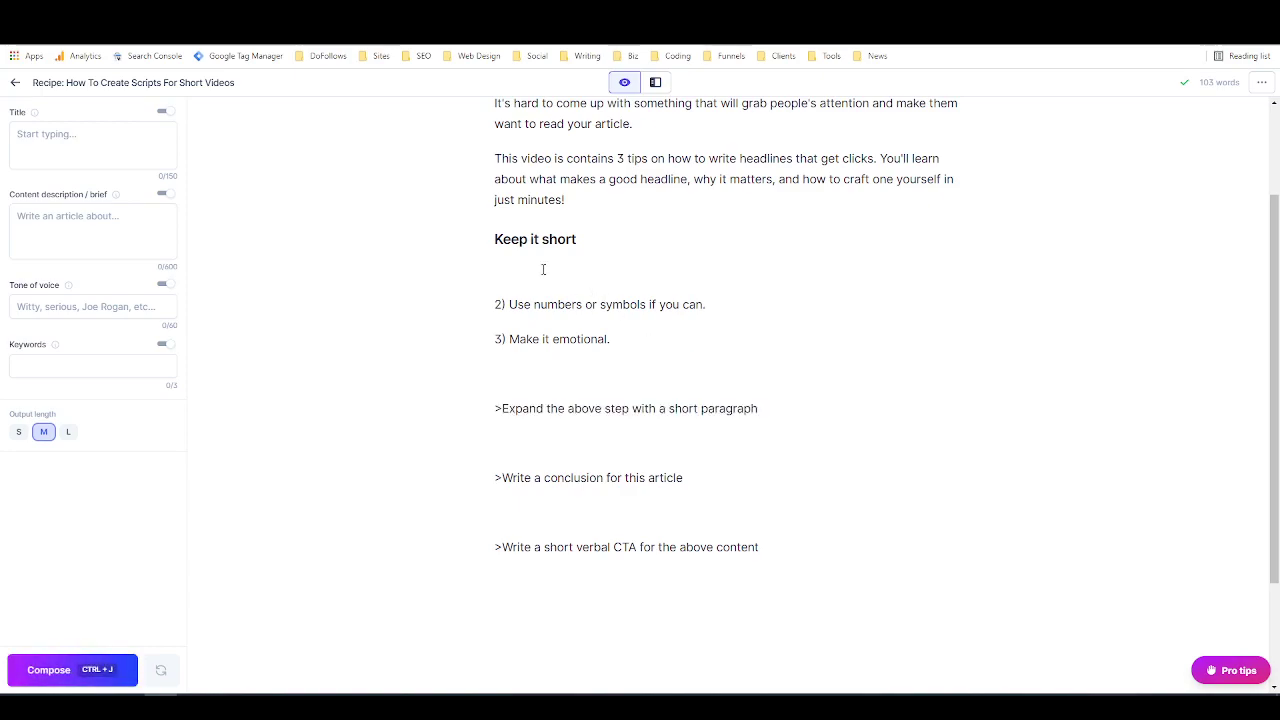
key("ctrl+v")
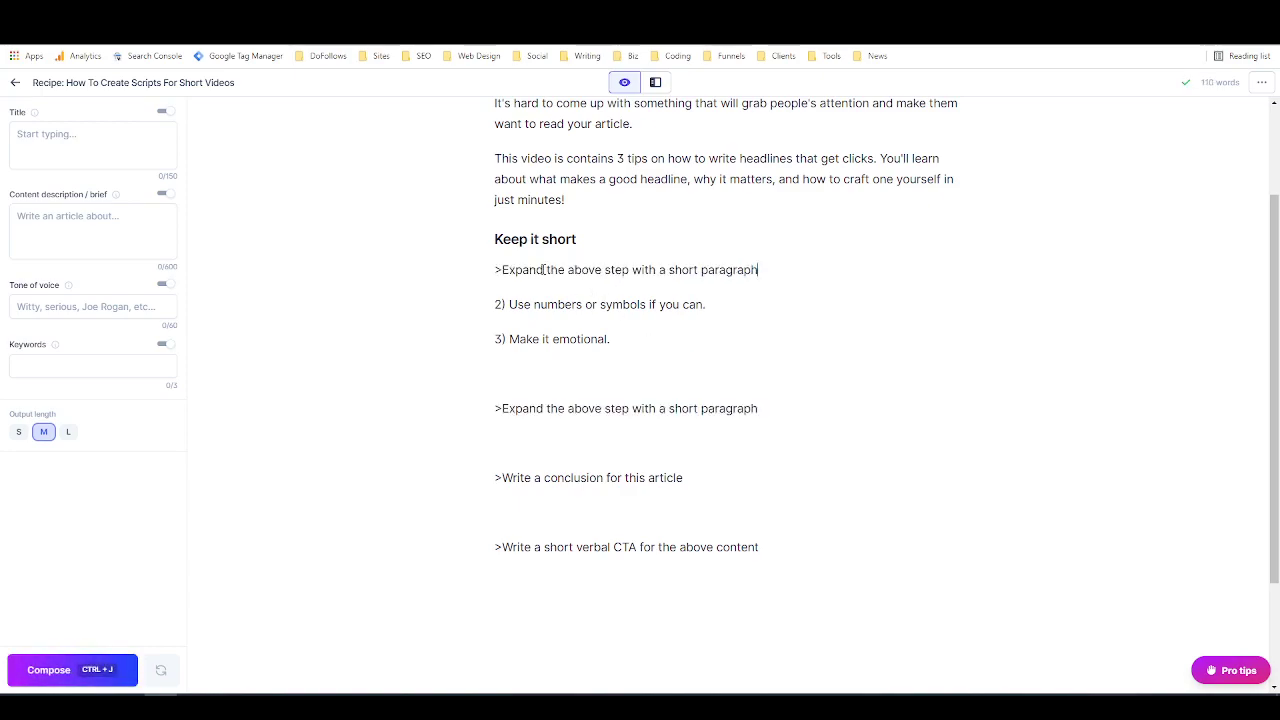
Step: Replace "step" with "tip" in the copied expand command and run it to generate text
double_click(618, 270)
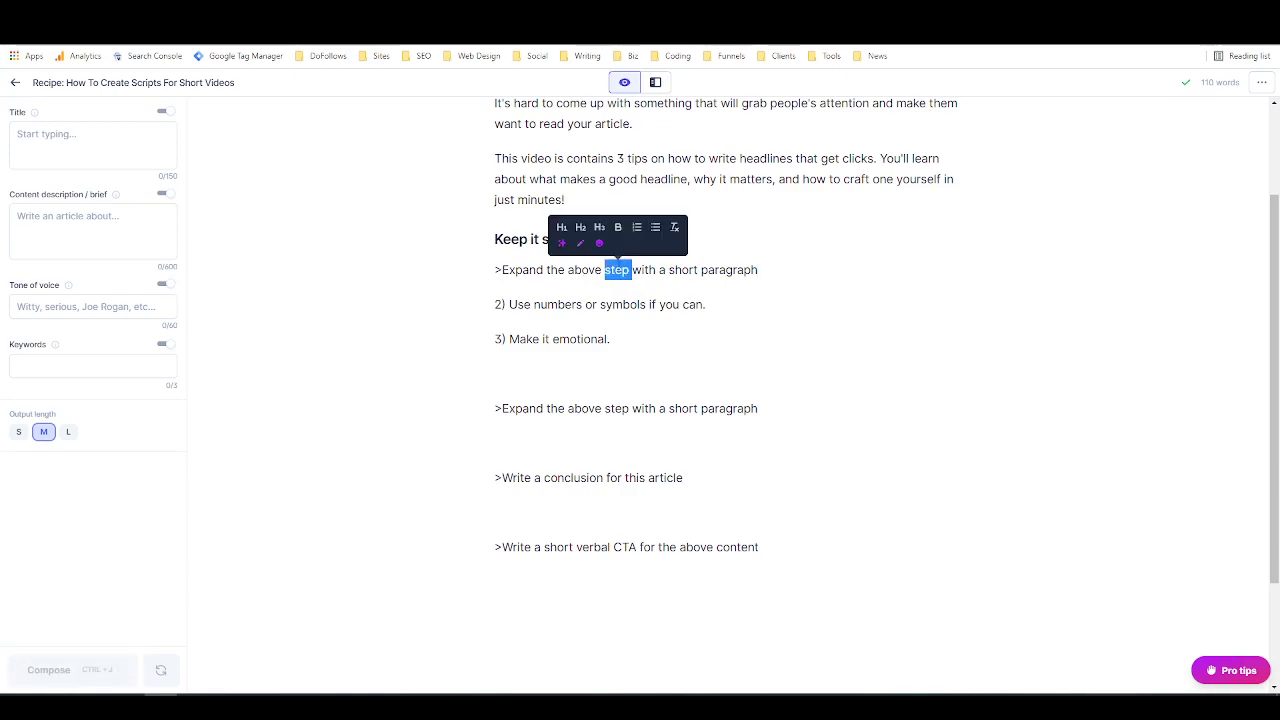
type("tip")
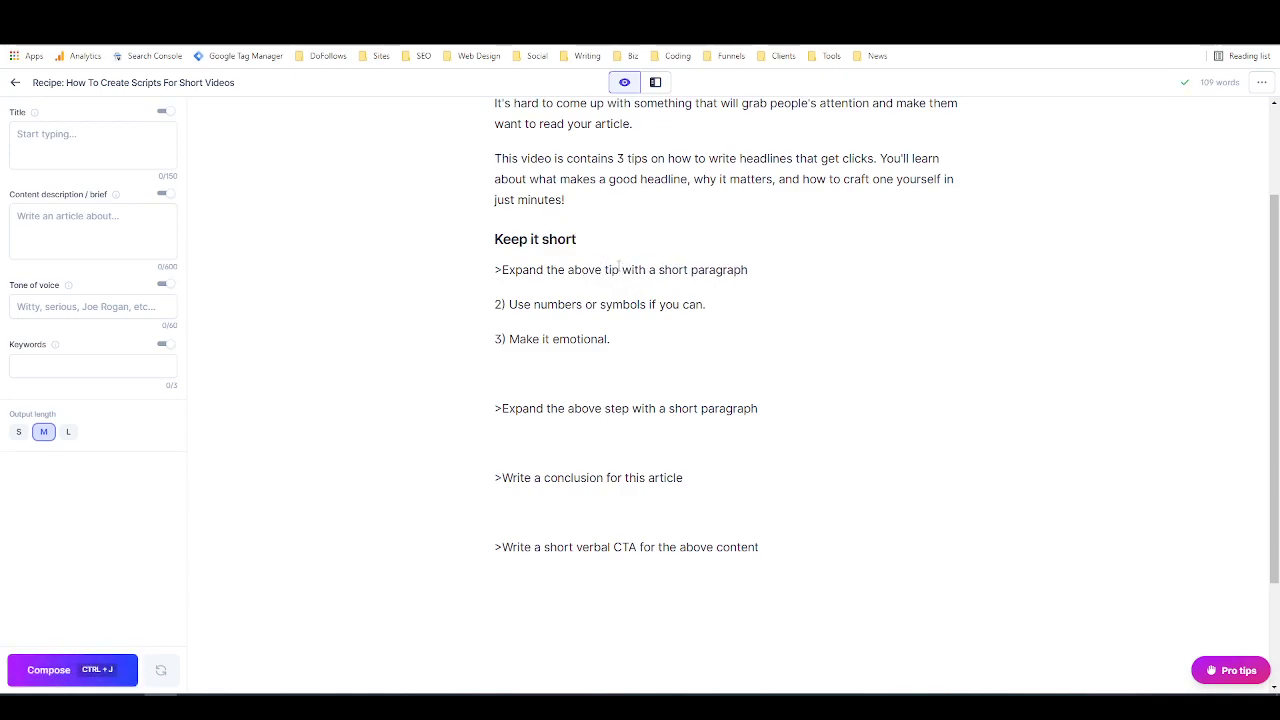
triple_click(771, 263)
key("ctrl+j")
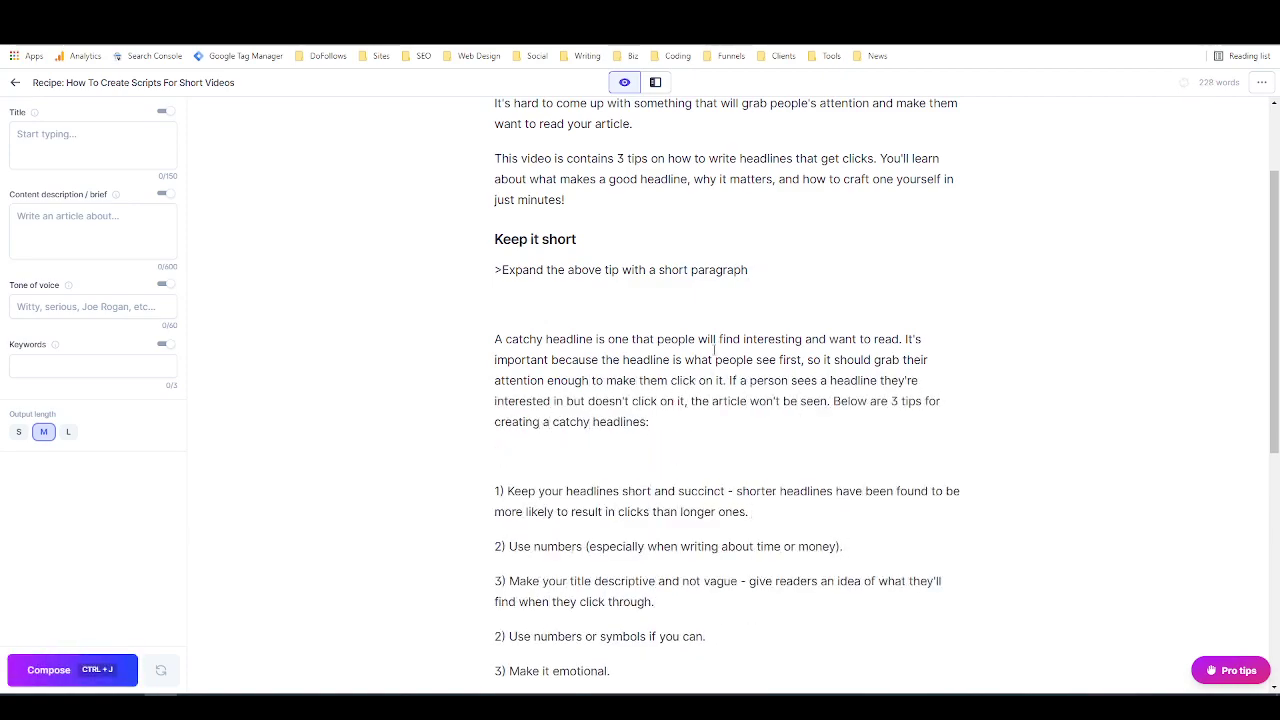
Step: Delete the newly generated numbered list of three tips below the "A catchy headline" paragraph
scroll(714, 347, "down", 2)
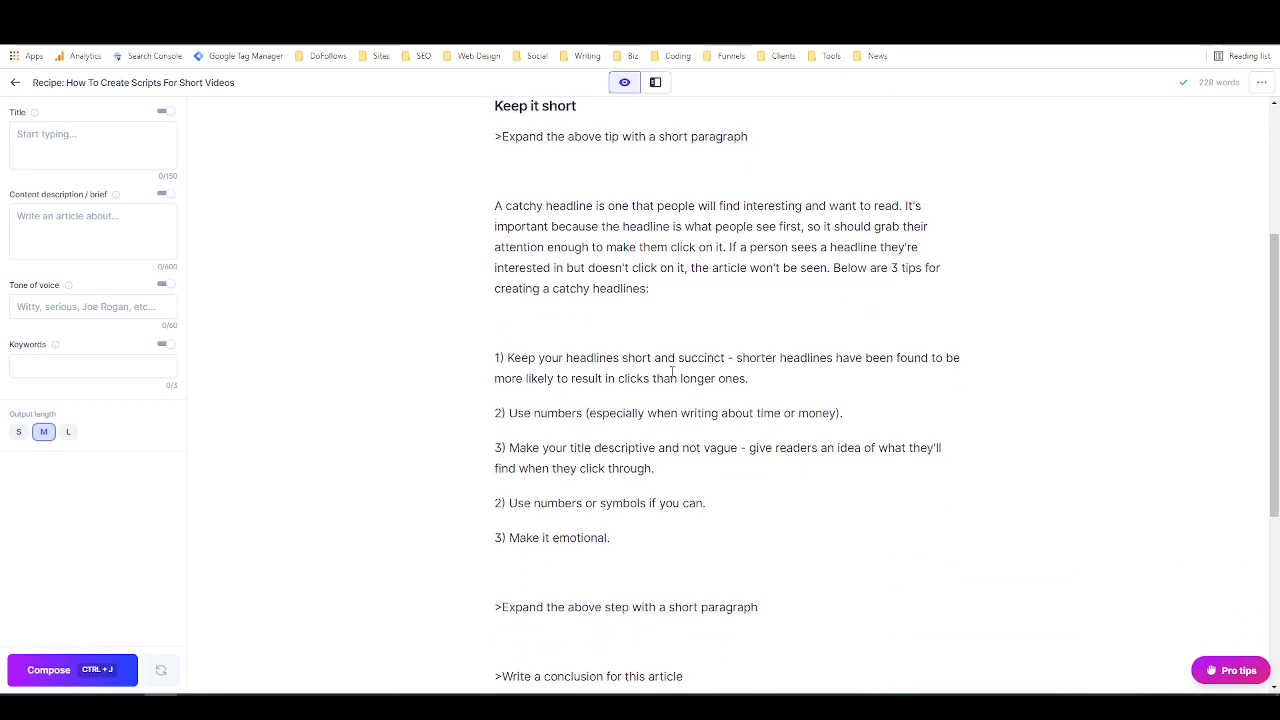
left_click_drag(668, 469, 491, 316)
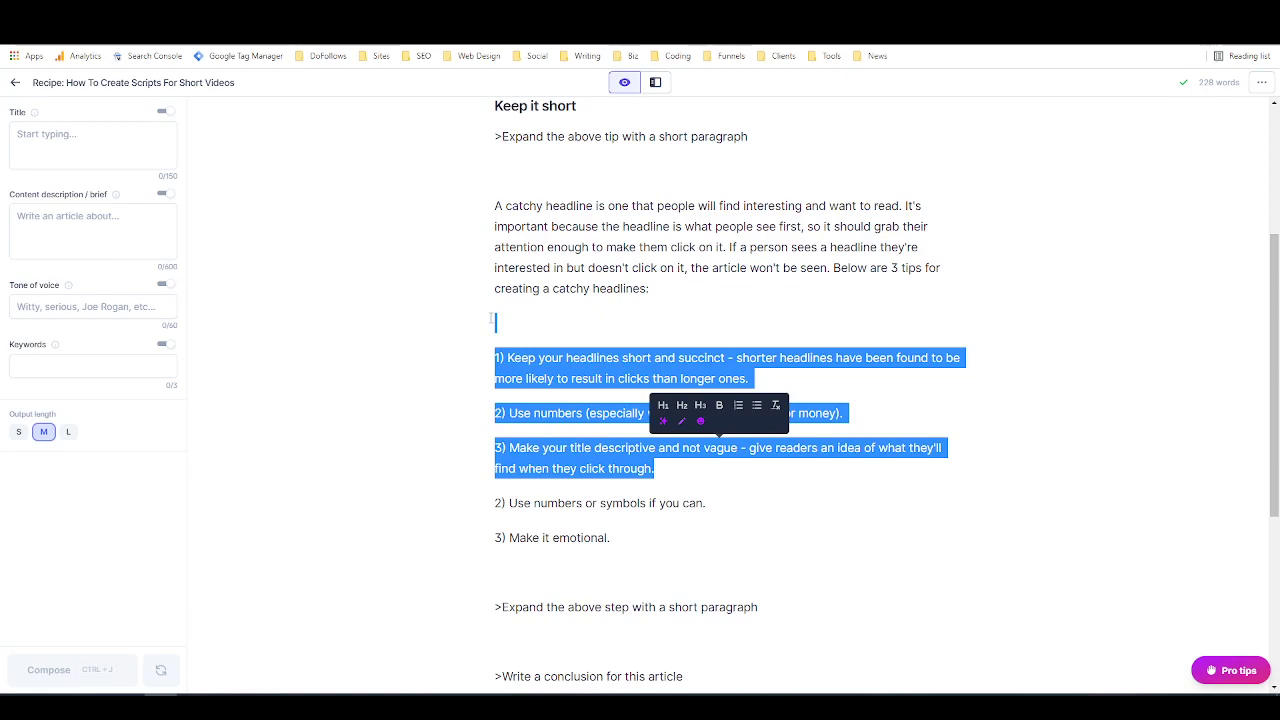
key("BackSpace")
Step: Delete the copied expand command, the blank lines below it and the generated paragraph under "Keep it short"
scroll(567, 268, "up", 2)
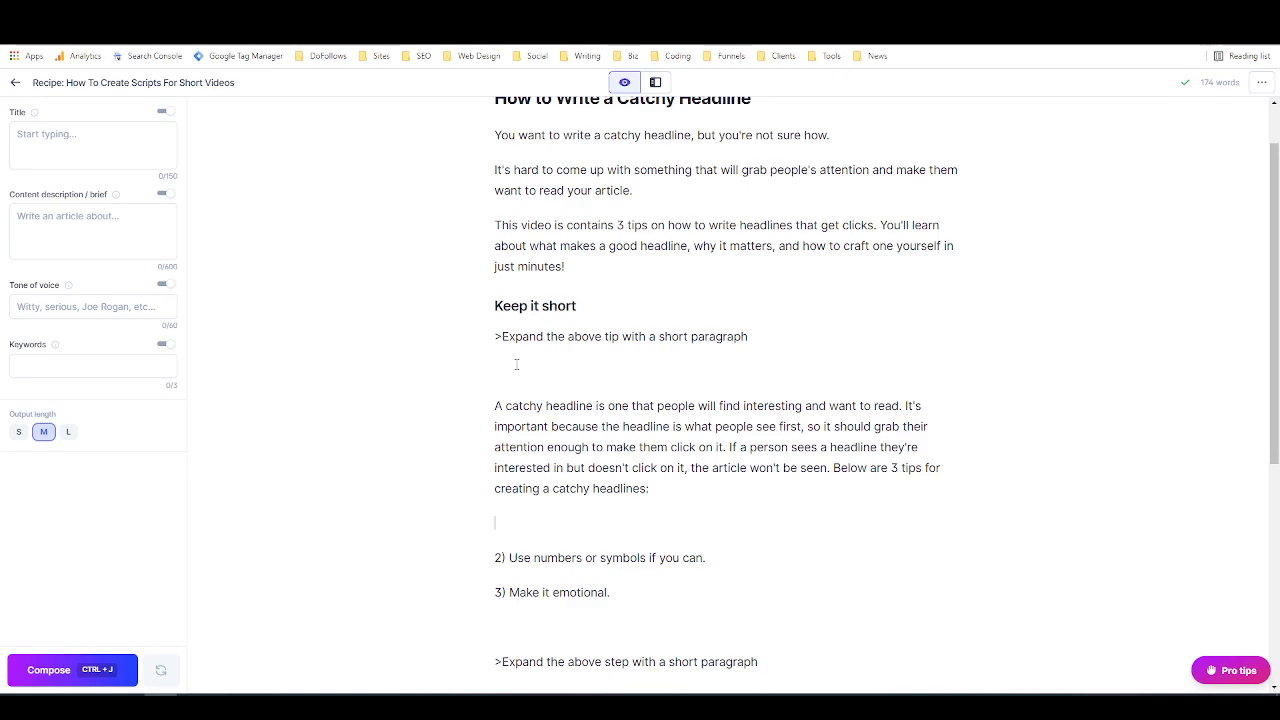
left_click_drag(491, 338, 593, 370)
key("Delete")
key("Delete")
key("Delete")
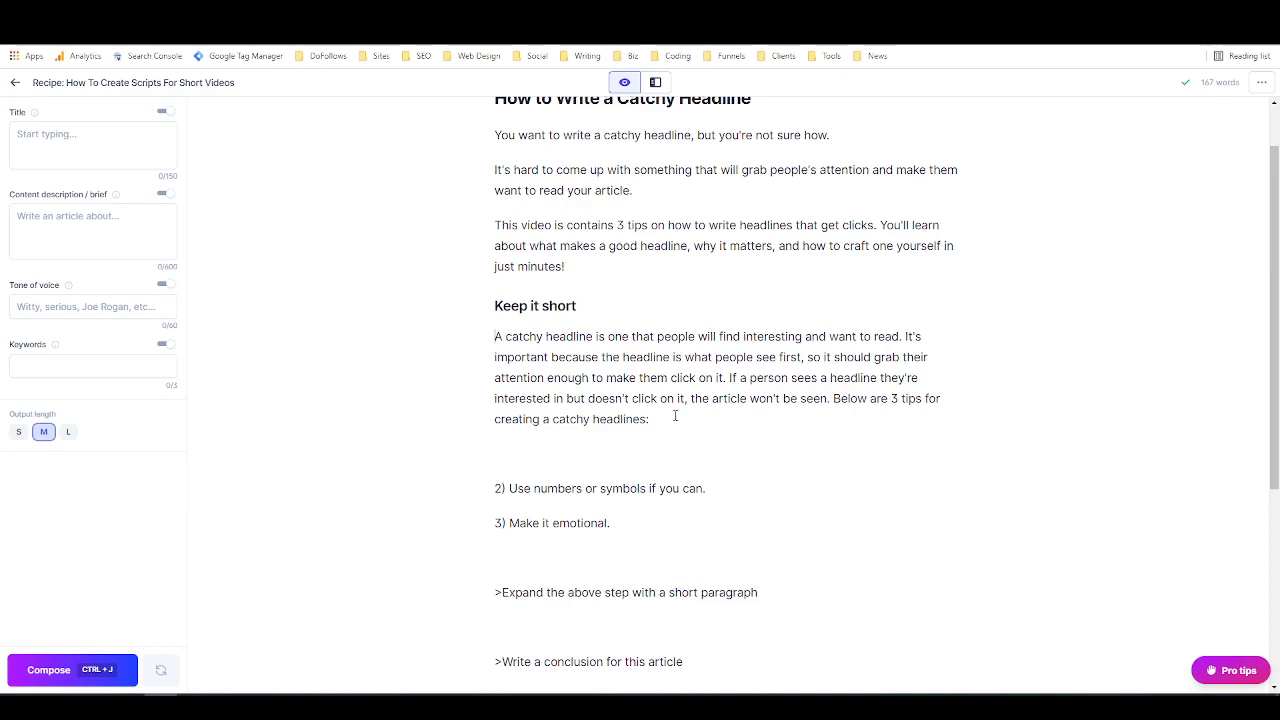
left_click_drag(678, 421, 476, 343)
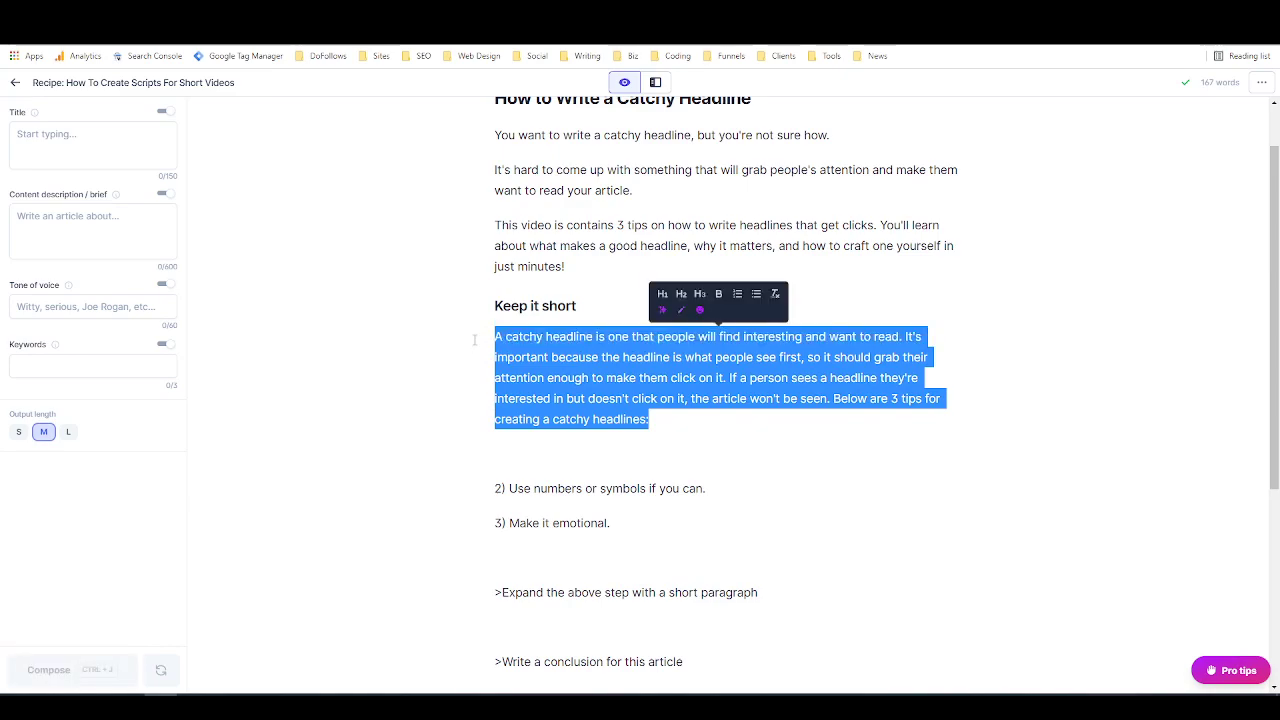
key("BackSpace")
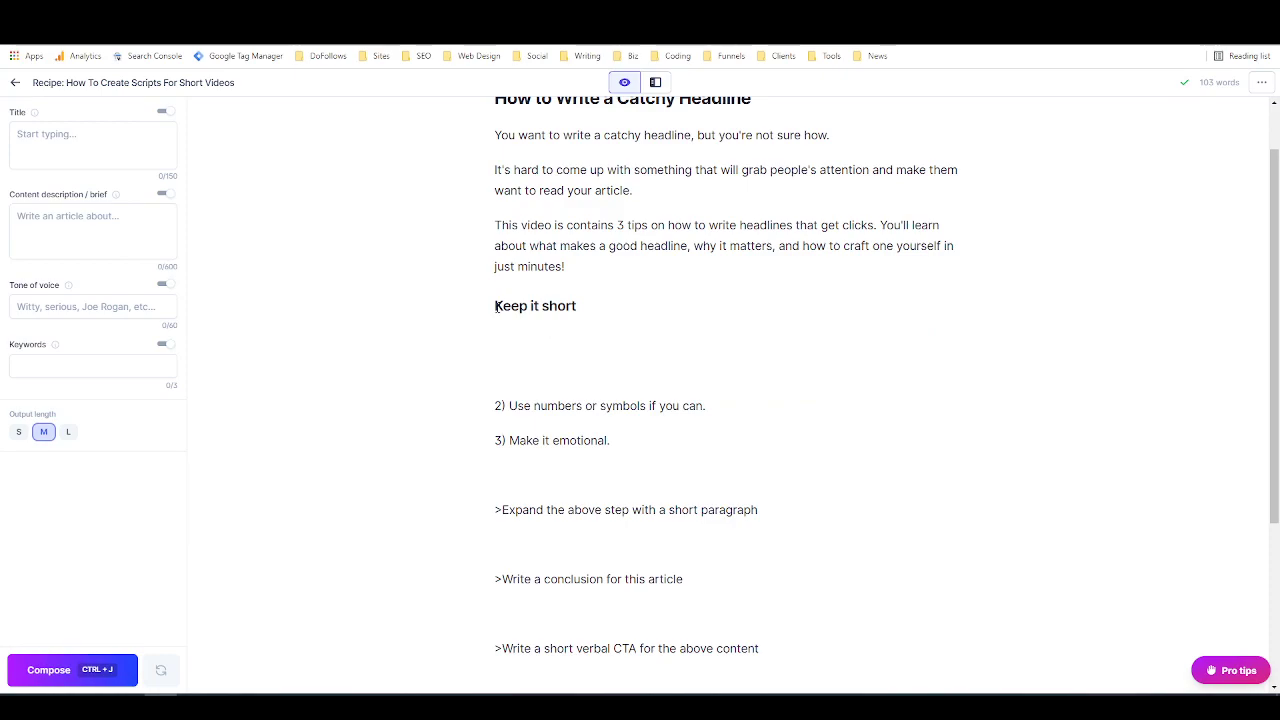
Step: Generate text under "Keep it short" with output length S and remove its leading "and to the point." line
left_click(18, 431)
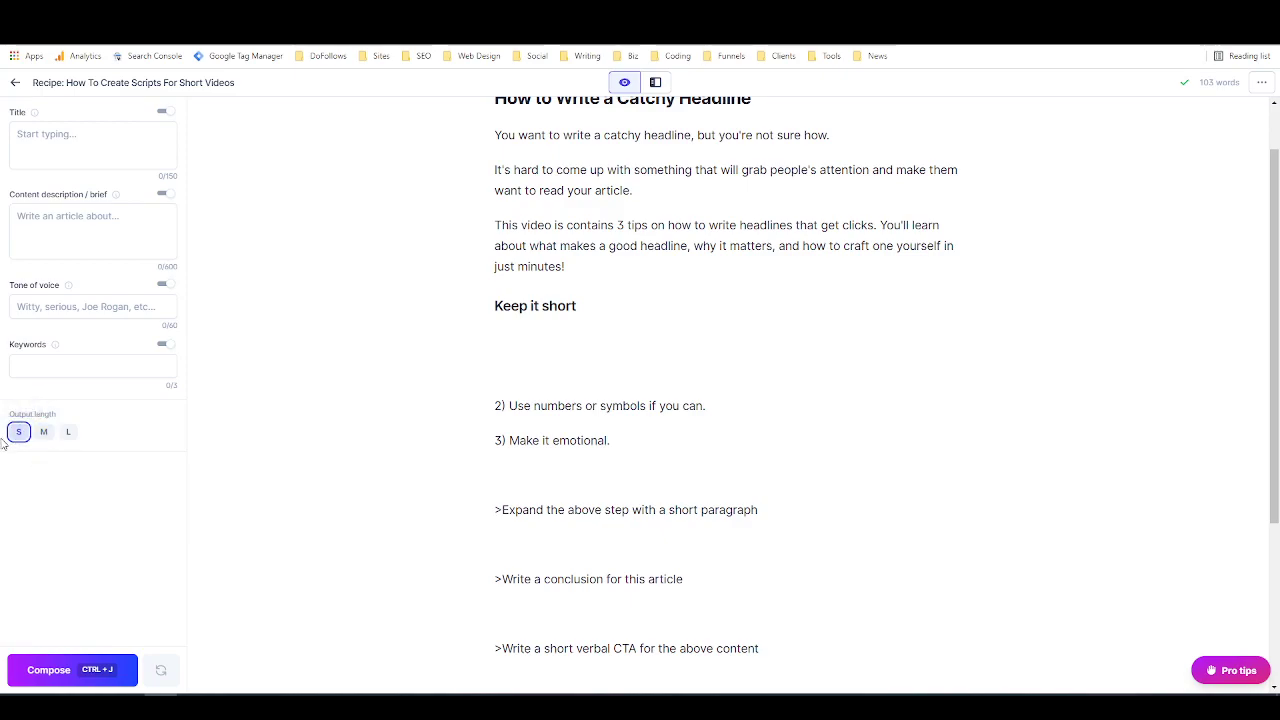
left_click(62, 674)
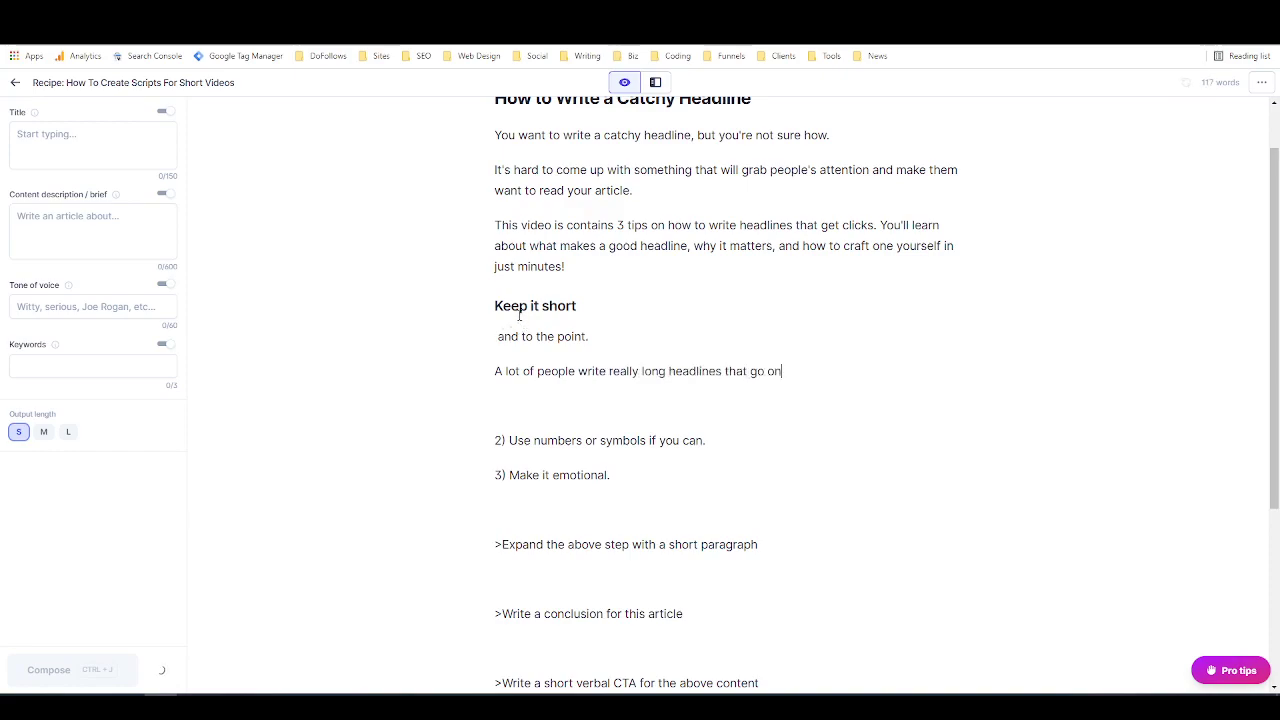
left_click_drag(598, 336, 494, 338)
key("BackSpace")
key("BackSpace")
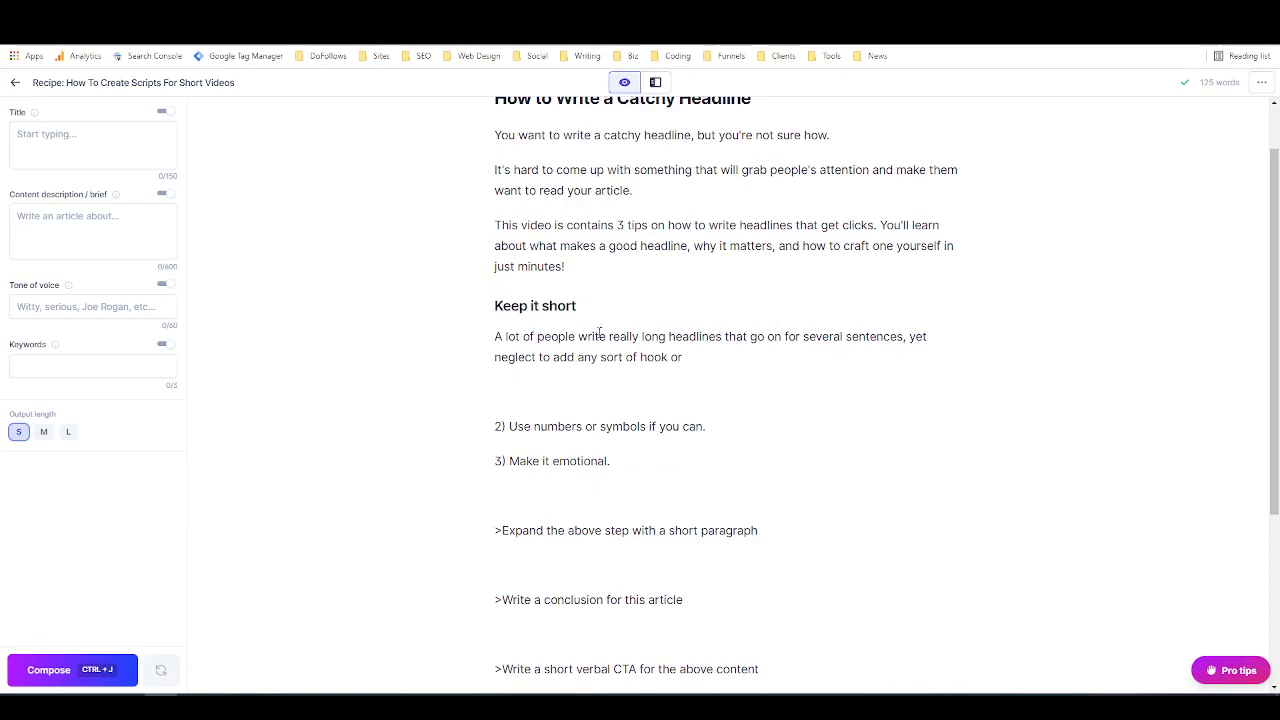
Step: Continue generating from "hook or" and join the "Write short, catchy headlines" line onto "Do not make this mistake!"
left_click(708, 357)
left_click(86, 667)
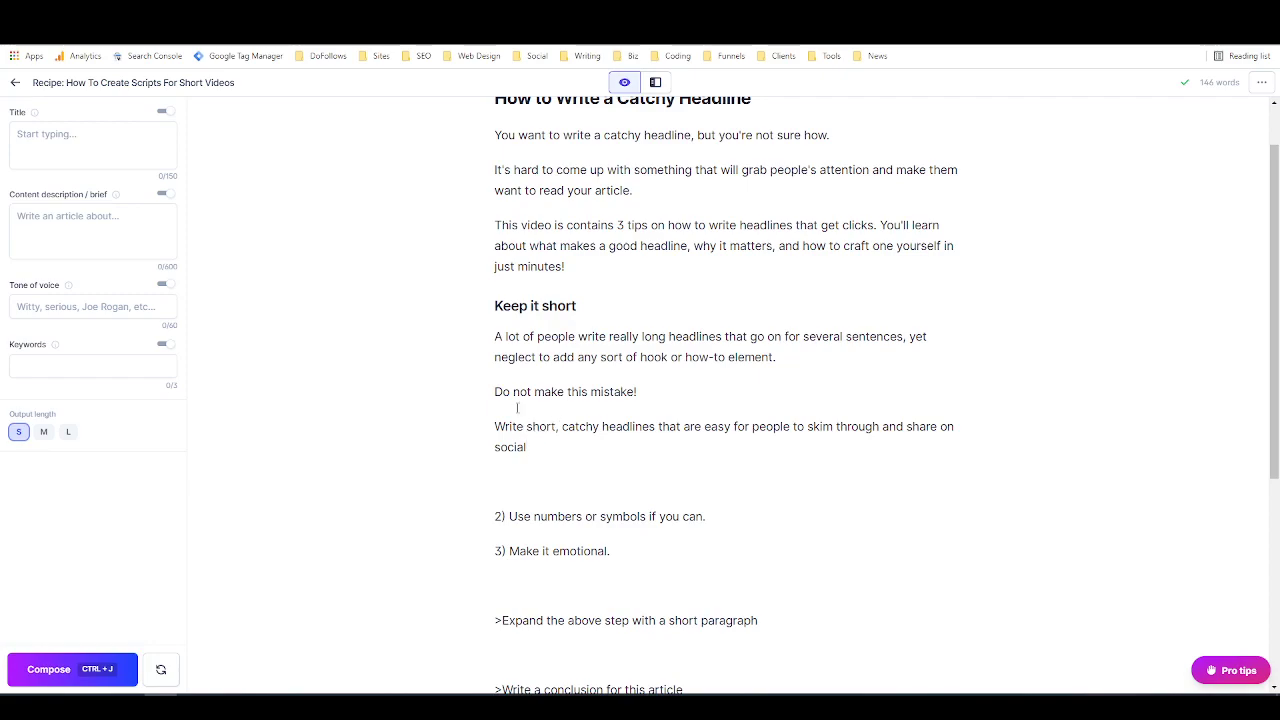
key("BackSpace")
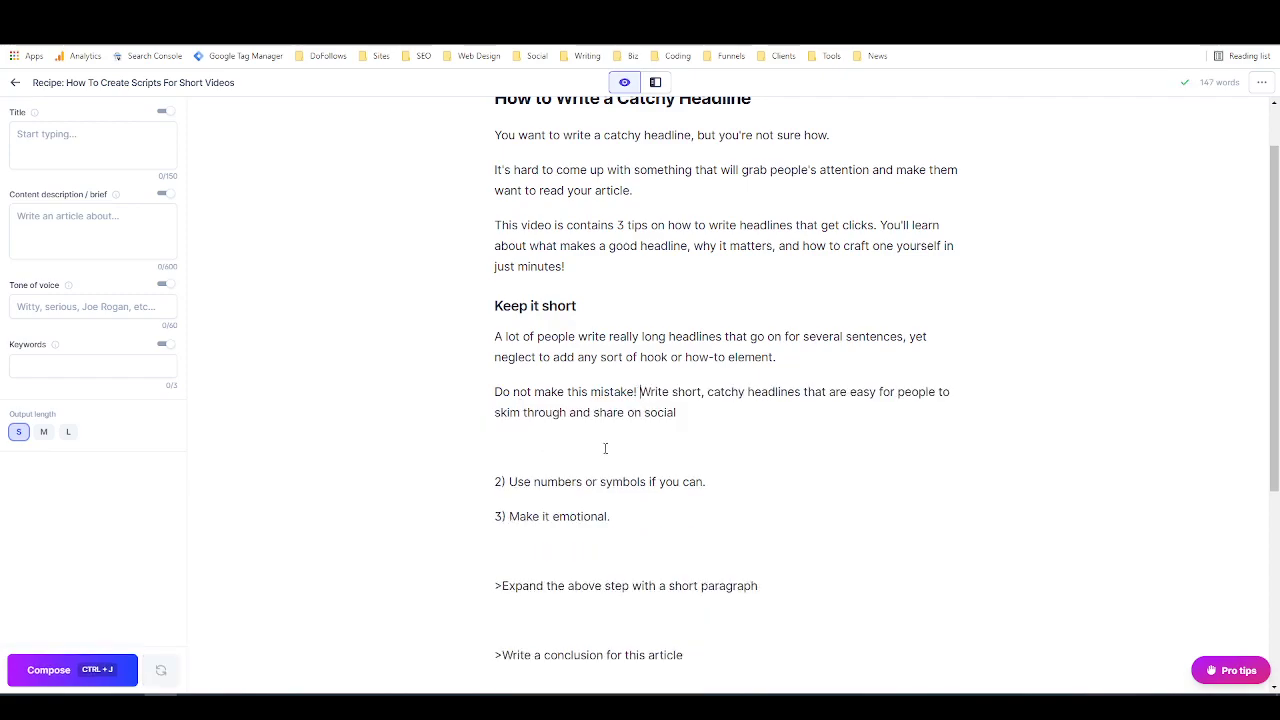
Step: Complete the unfinished last sentence under "Keep it short" with "media." and remove the blank line below it
left_click(680, 412)
type("media.")
key("Delete")
Step: Strip the number and period from "Use numbers or symbols if you can" and format it as Heading 2
left_click_drag(509, 447, 495, 447)
key("BackSpace")
left_click_drag(716, 447, 502, 447)
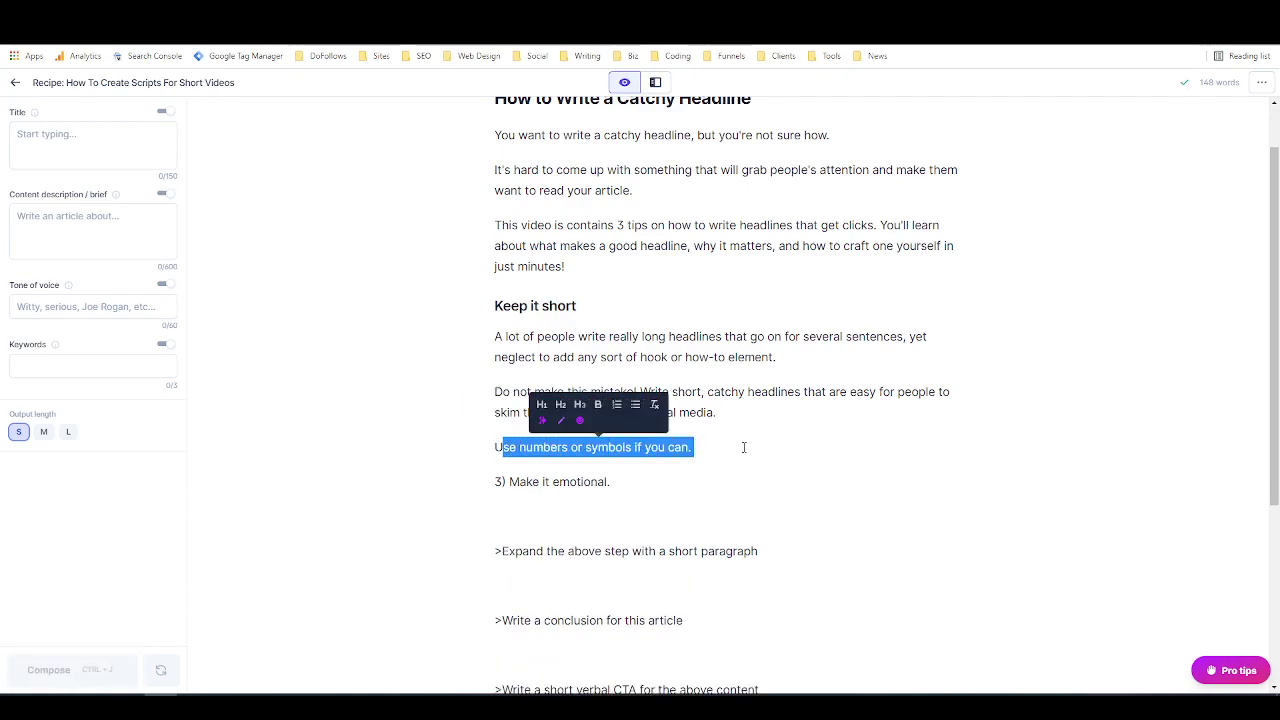
left_click(698, 447)
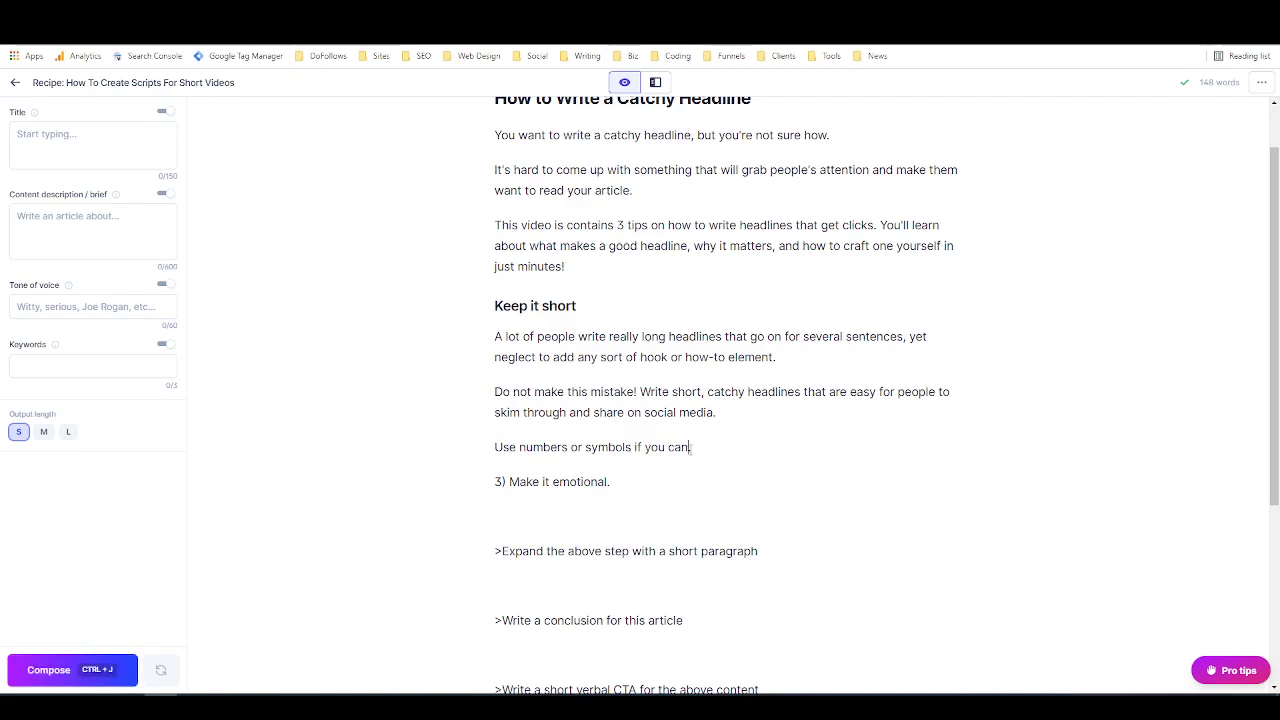
left_click_drag(691, 447, 490, 450)
left_click(556, 407)
Step: Add a new line after the "Use numbers or symbols if you can" heading and generate text for it
left_click(730, 453)
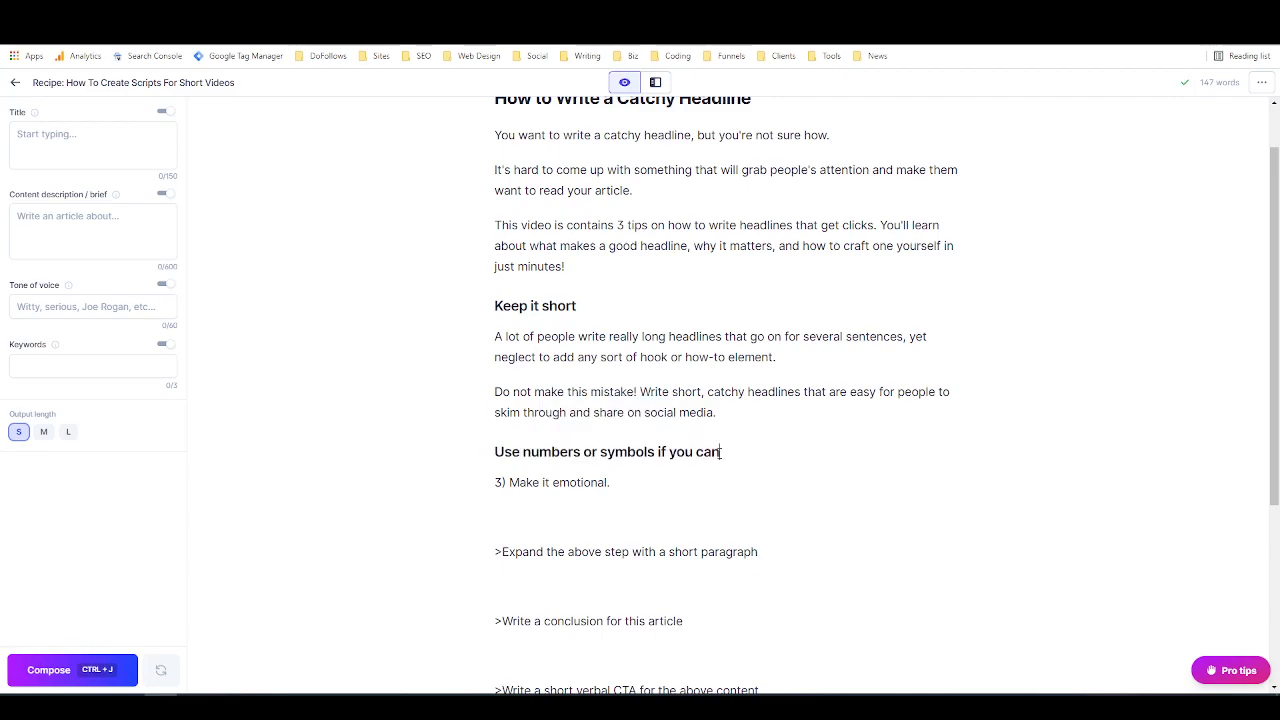
key("Return")
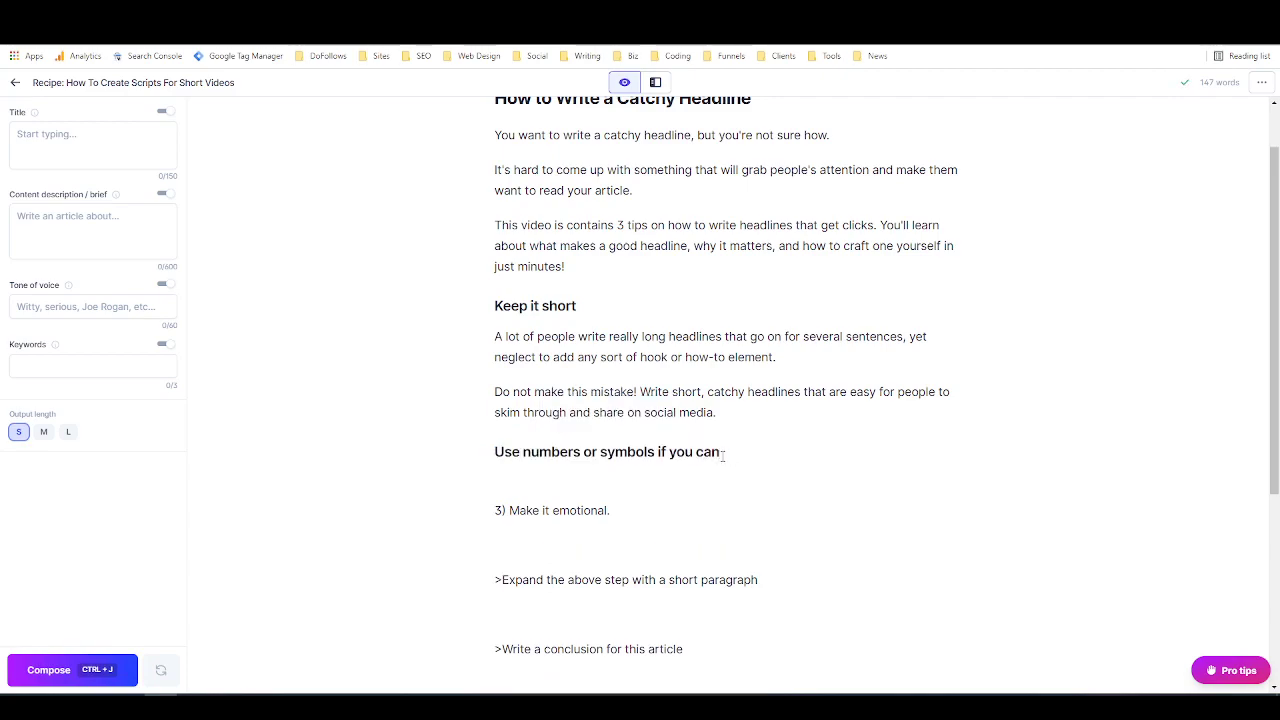
left_click(57, 672)
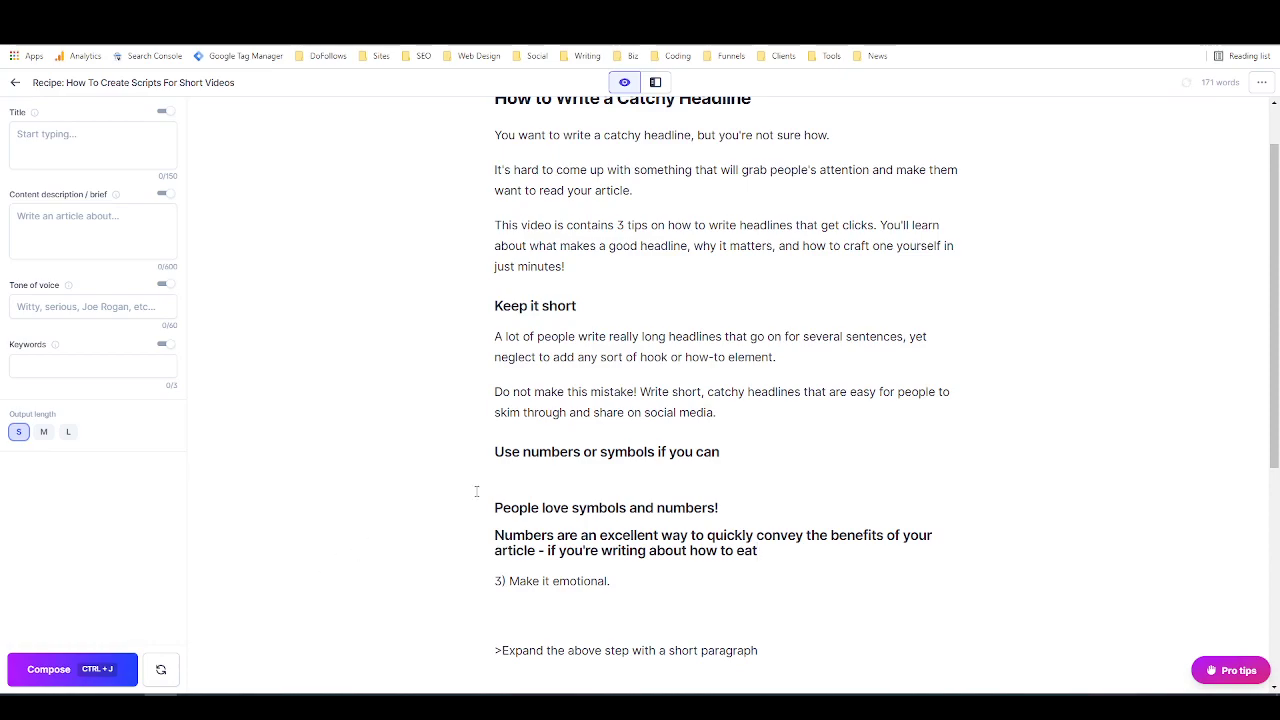
Step: Turn the generated heading-style text about symbols and numbers into body text and remove the blank line above it
left_click_drag(758, 550, 494, 507)
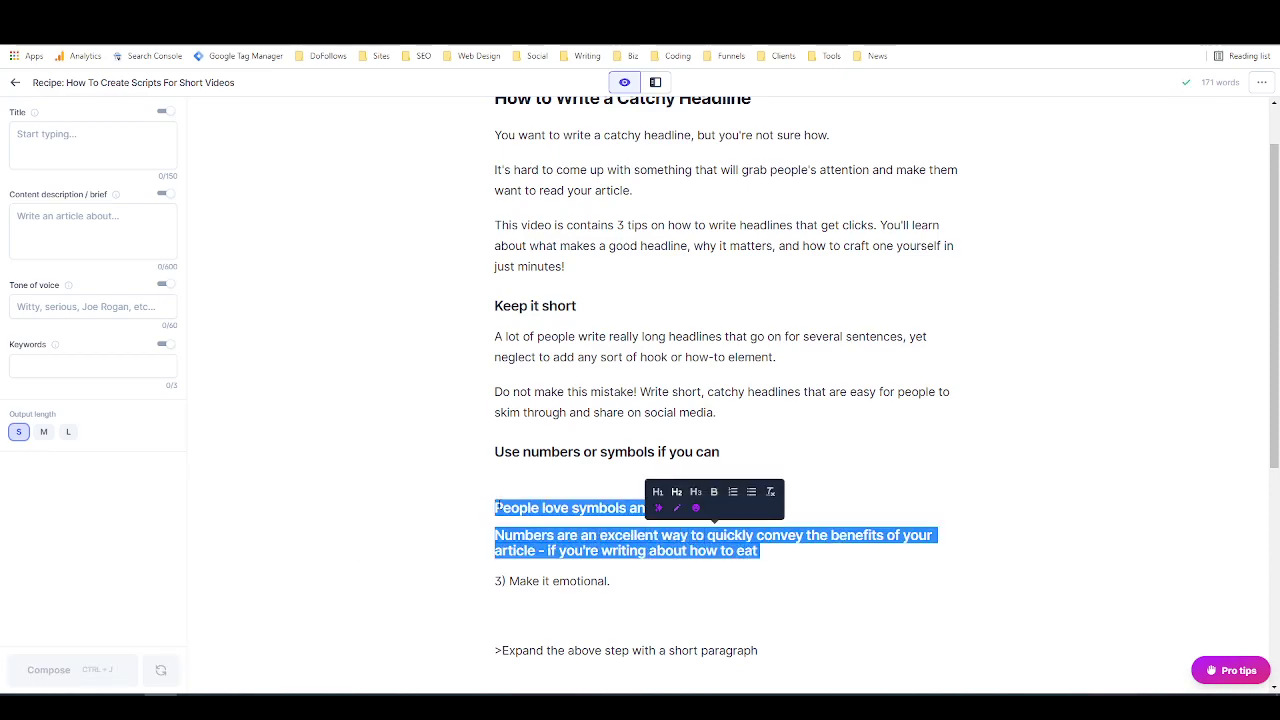
left_click(677, 497)
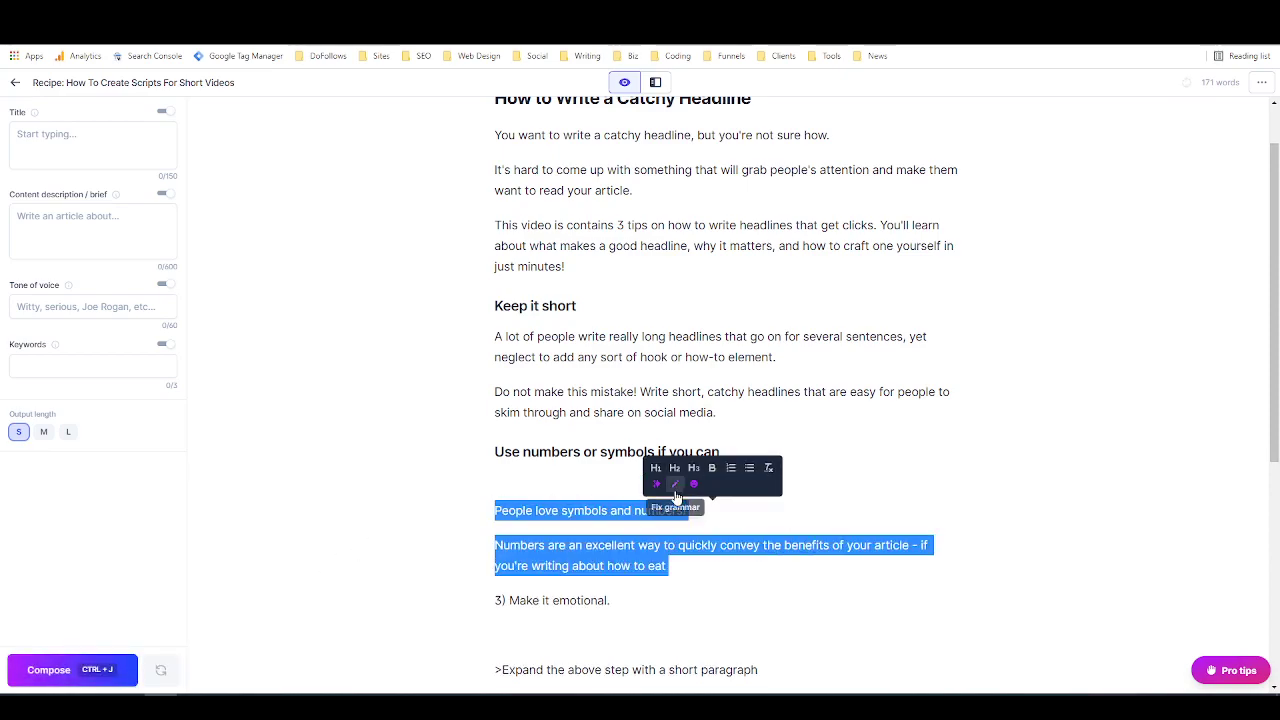
left_click(511, 482)
key("BackSpace")
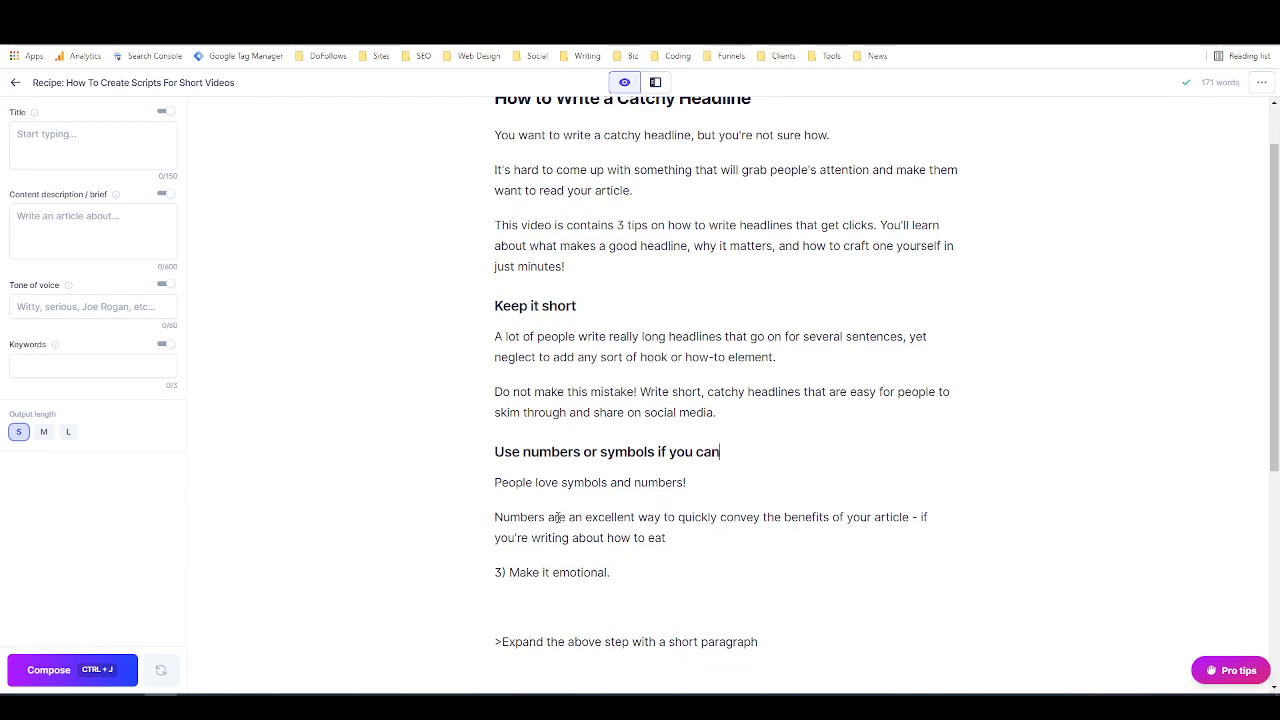
Step: Continue generating from "how to eat" and delete the incomplete "A quick tip for using numbers" line
scroll(620, 460, "down", 1)
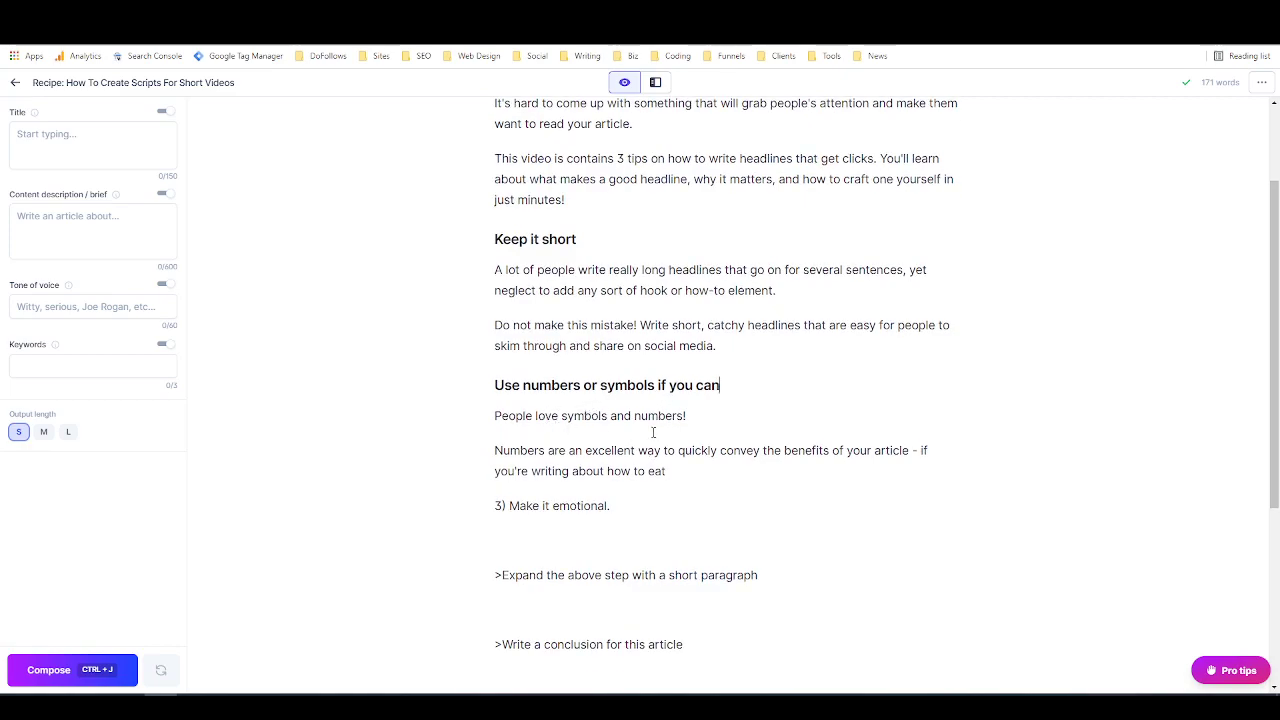
left_click(673, 475)
left_click(45, 663)
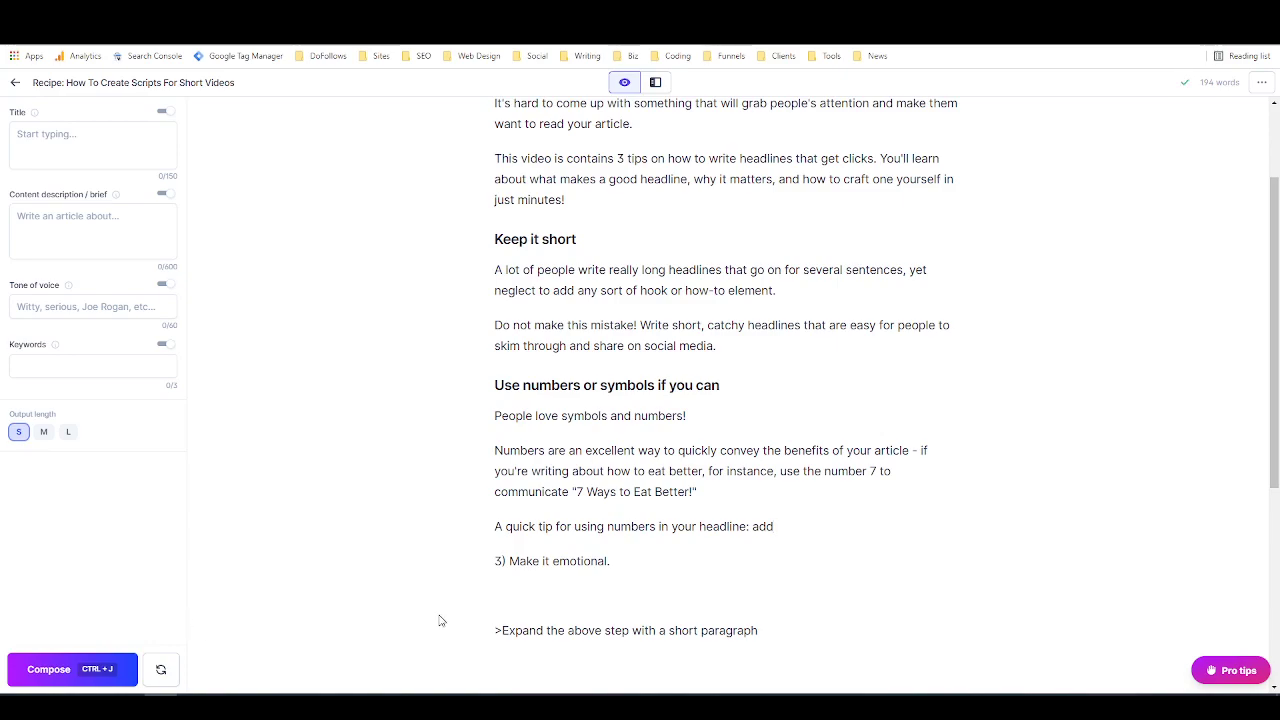
left_click_drag(775, 527, 494, 527)
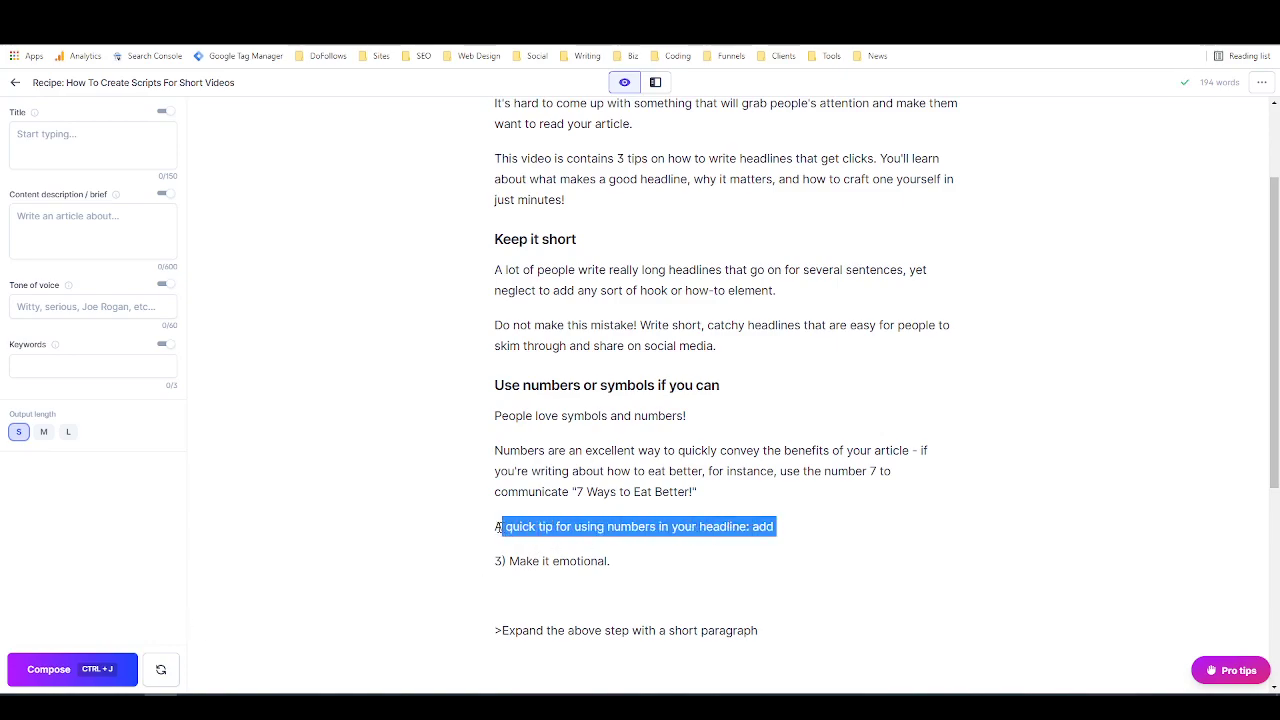
key("BackSpace")
key("BackSpace")
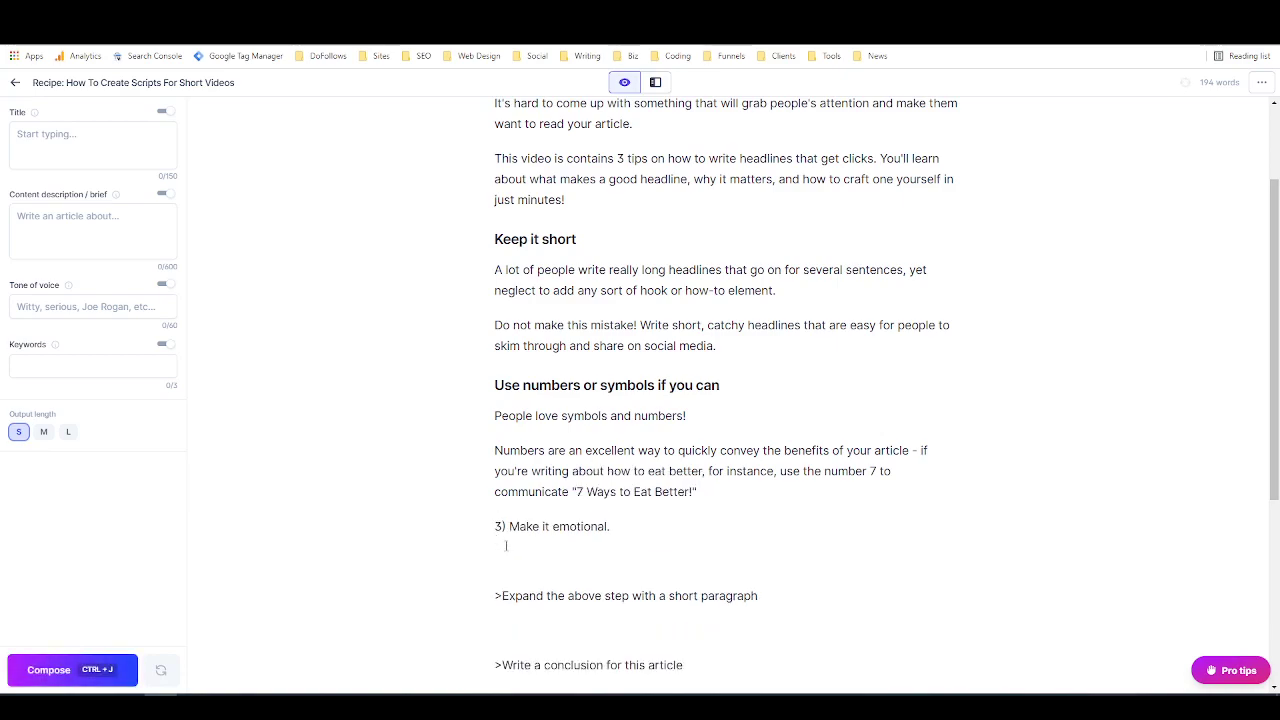
Step: Strip the number and period from the "Make it emotional" tip and format it as Heading 2
left_click(620, 527)
key("BackSpace")
left_click_drag(510, 527, 488, 527)
key("BackSpace")
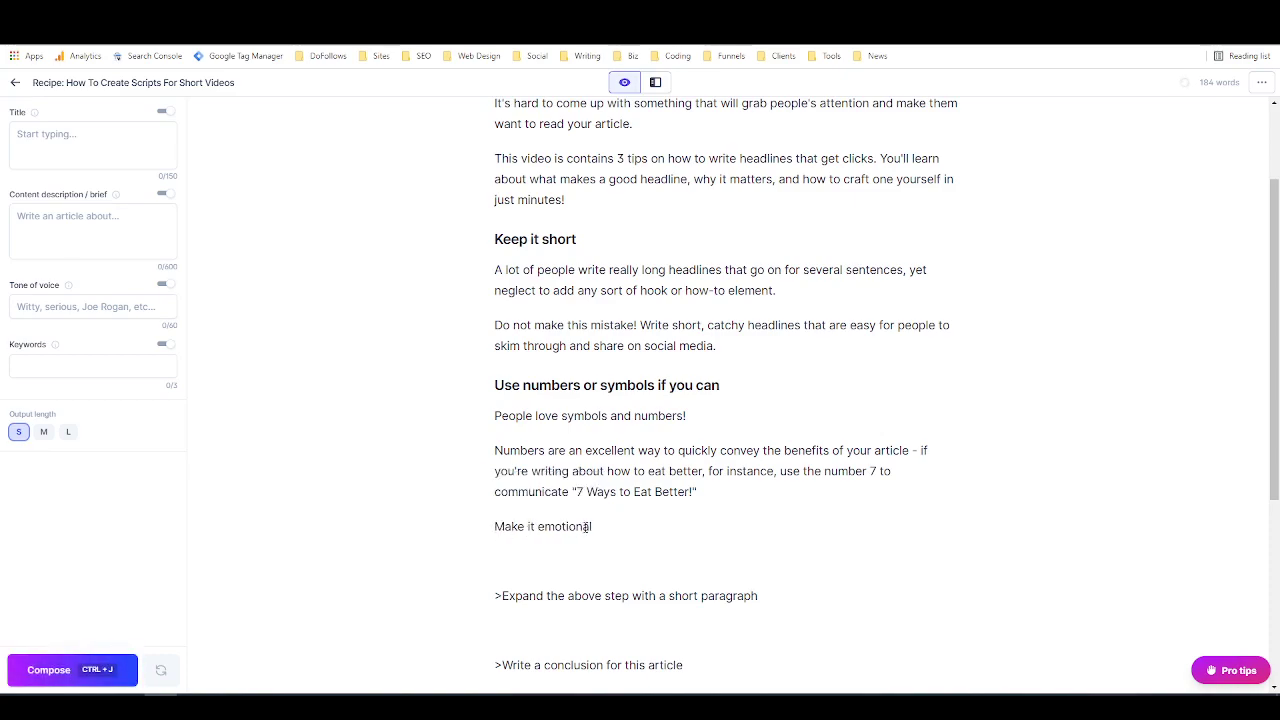
key("shift+End")
left_click(506, 486)
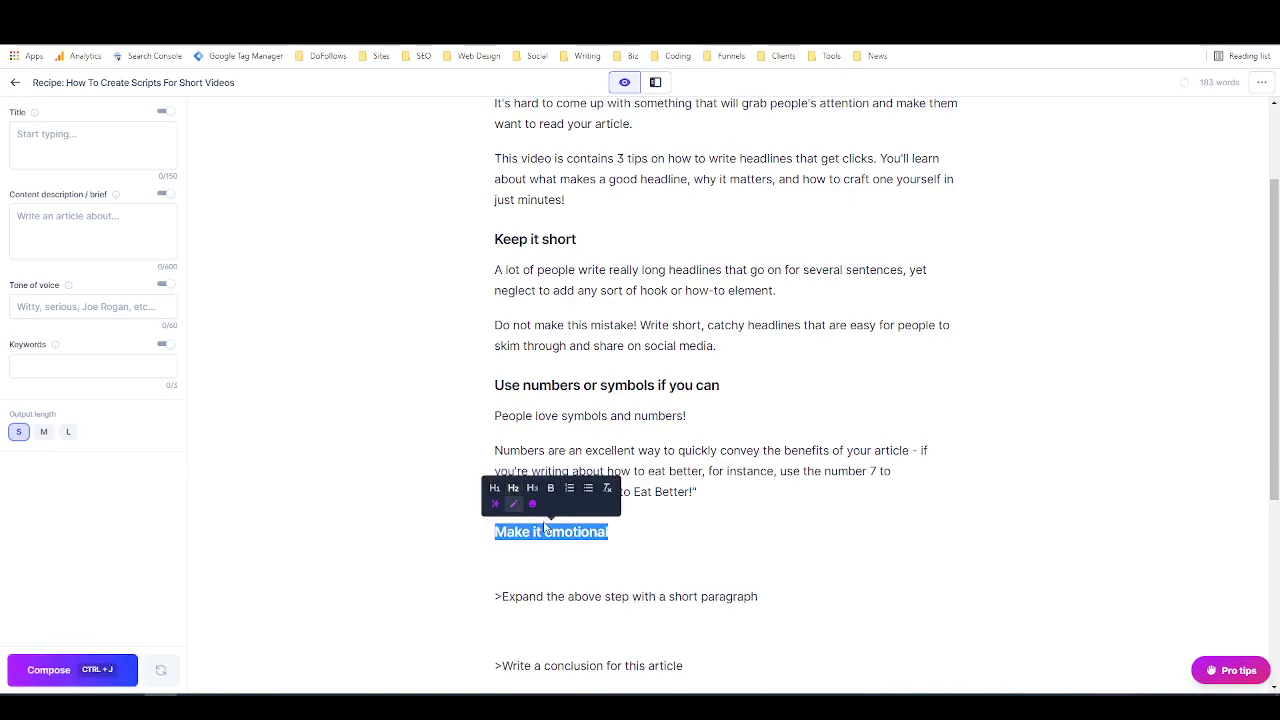
Step: Generate short body text beneath the "Make it emotional" heading
left_click(625, 541)
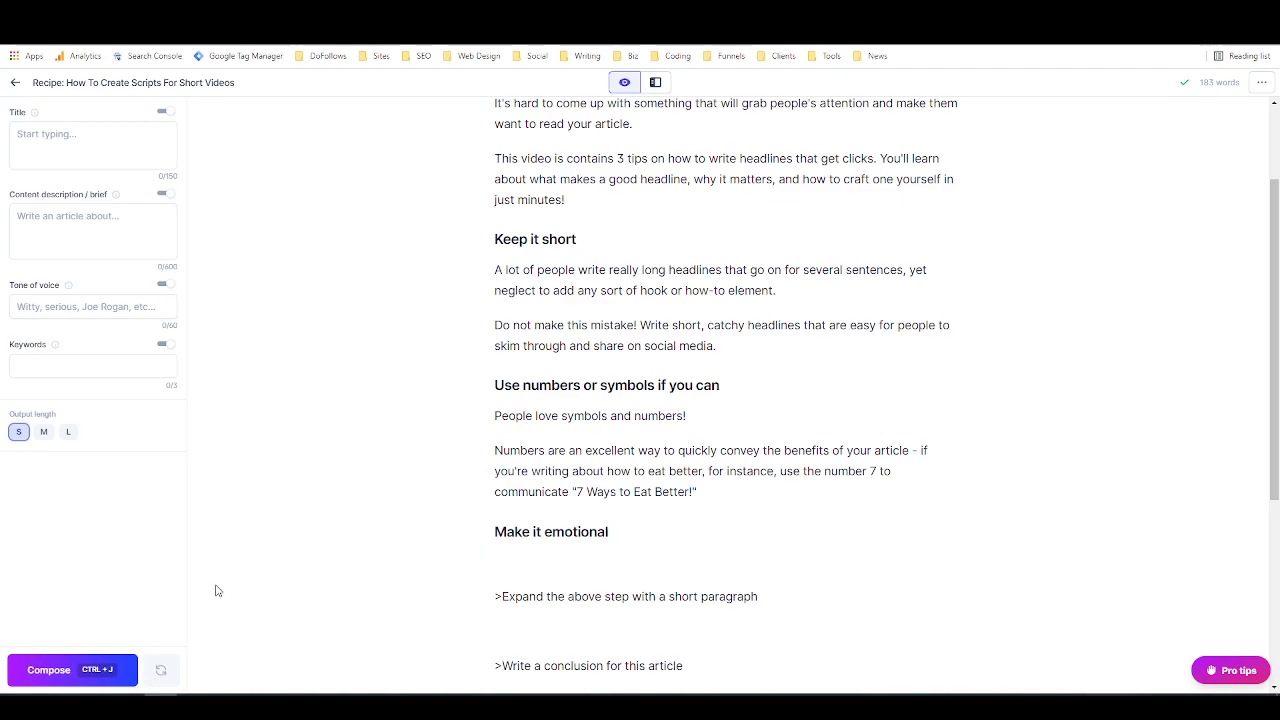
left_click(48, 672)
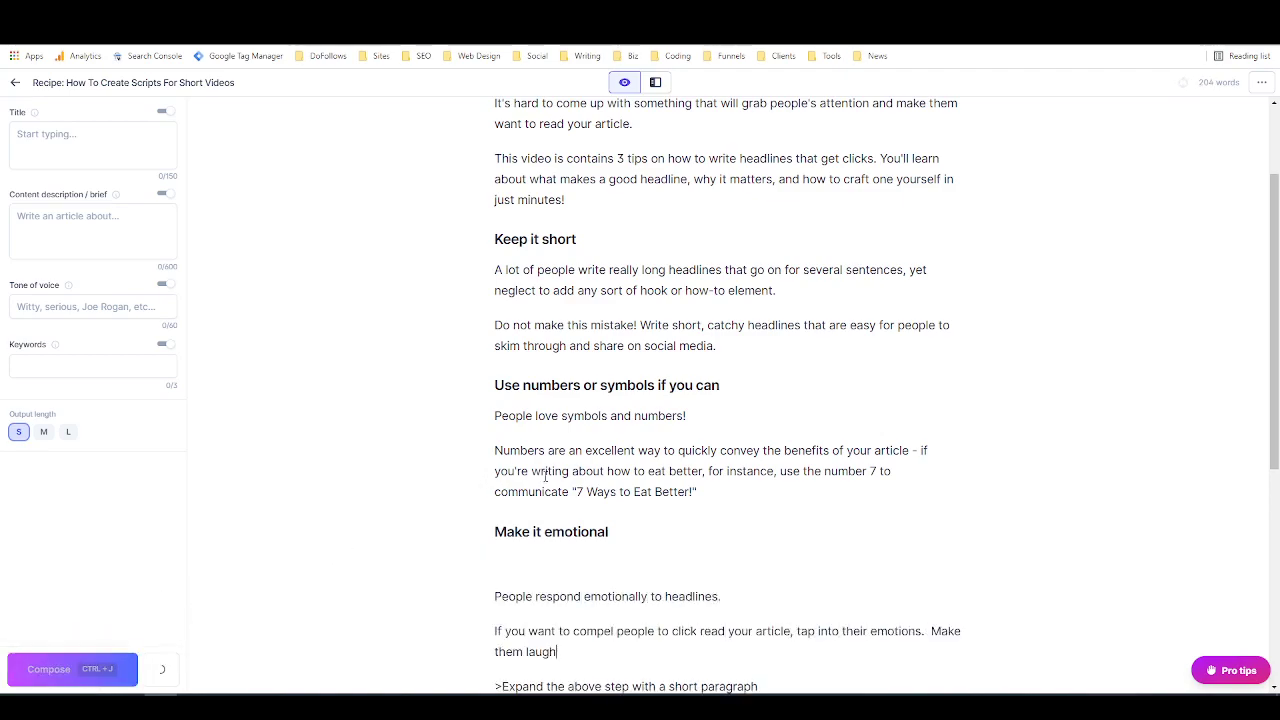
scroll(568, 472, "down", 2)
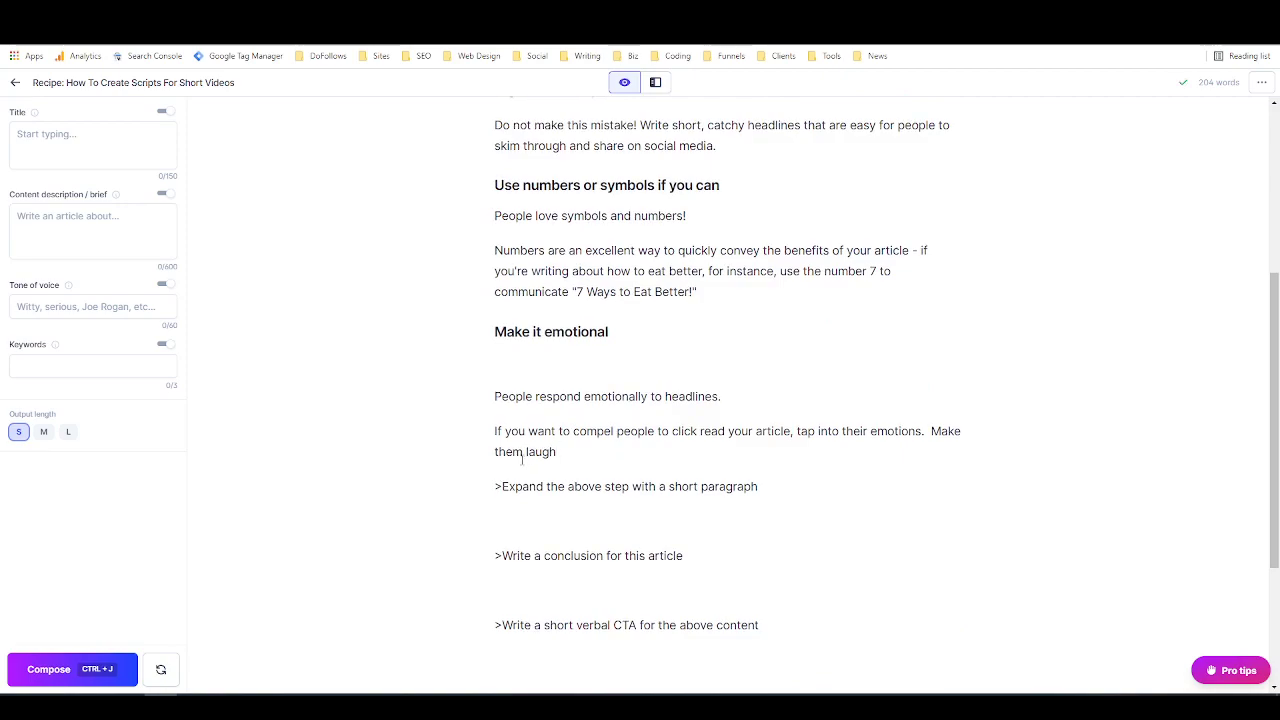
Step: Remove the blank line beneath the "Make it emotional" heading and insert "through and" before "read your article" in its second paragraph
left_click(528, 370)
key("BackSpace")
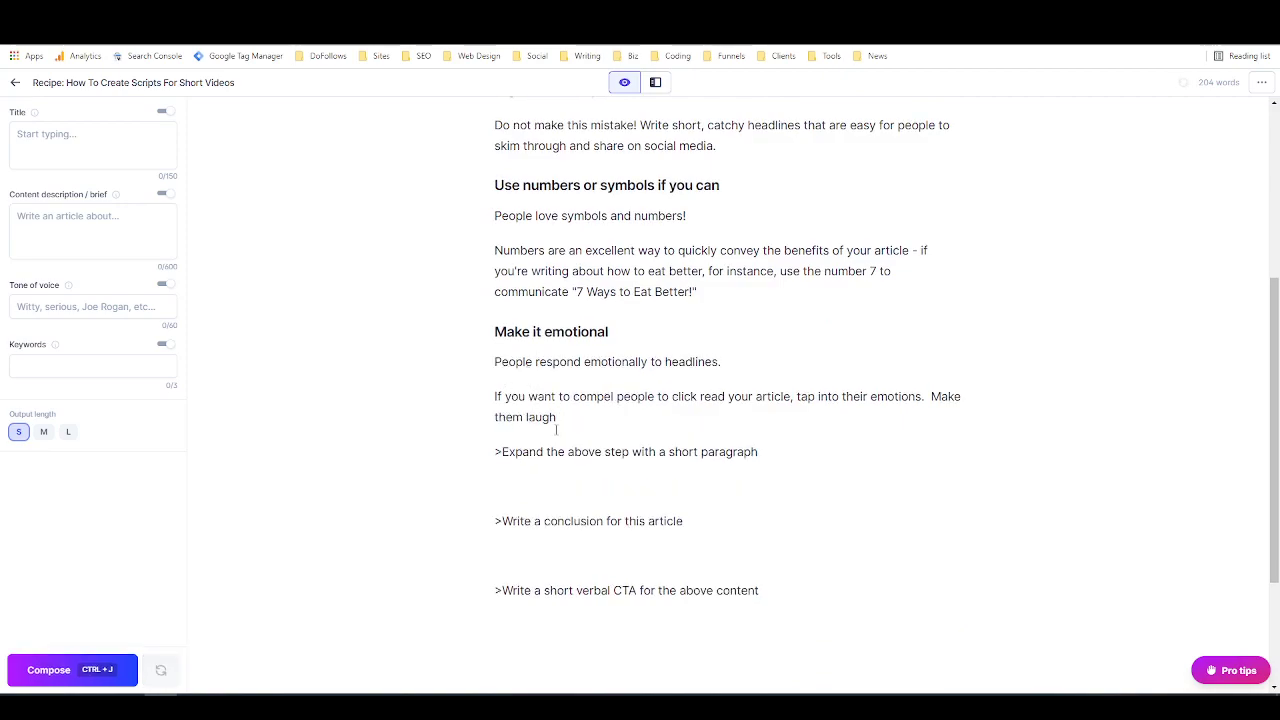
left_click(701, 400)
type("through and")
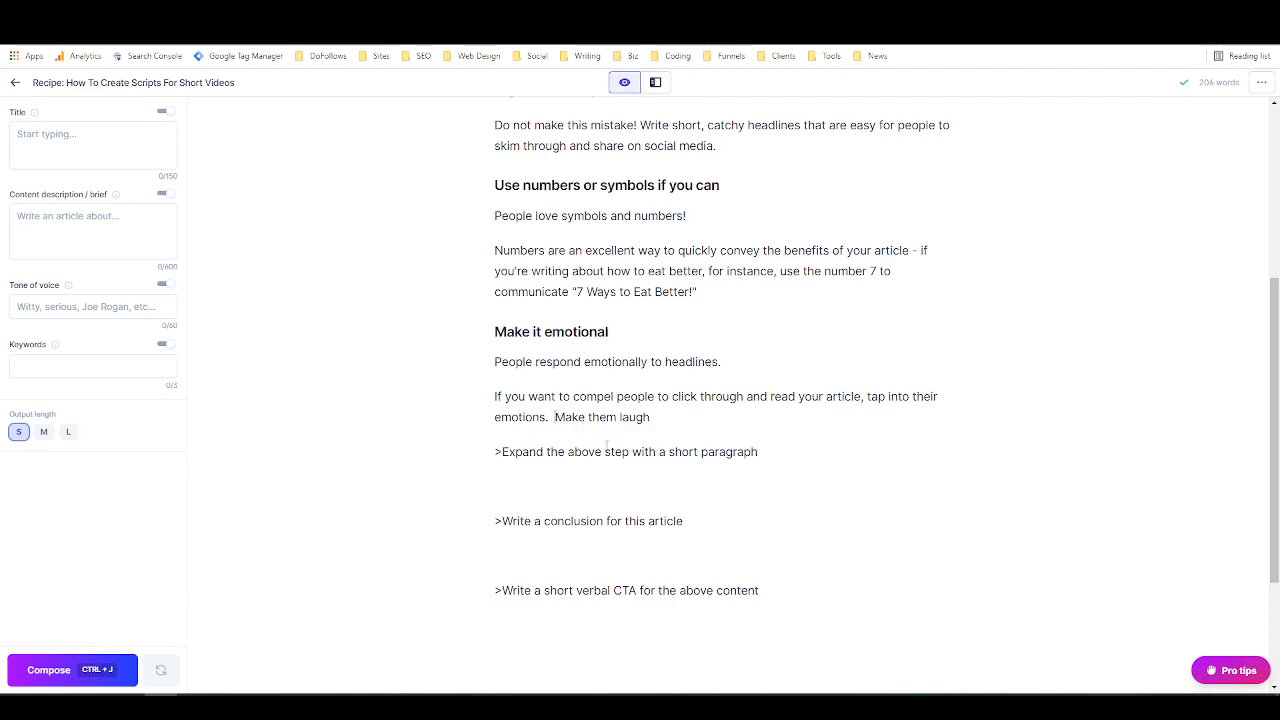
Step: Continue generating the "Make them laugh" sentence and delete the incomplete extra paragraph starting with "Once you know how to write"
left_click(48, 679)
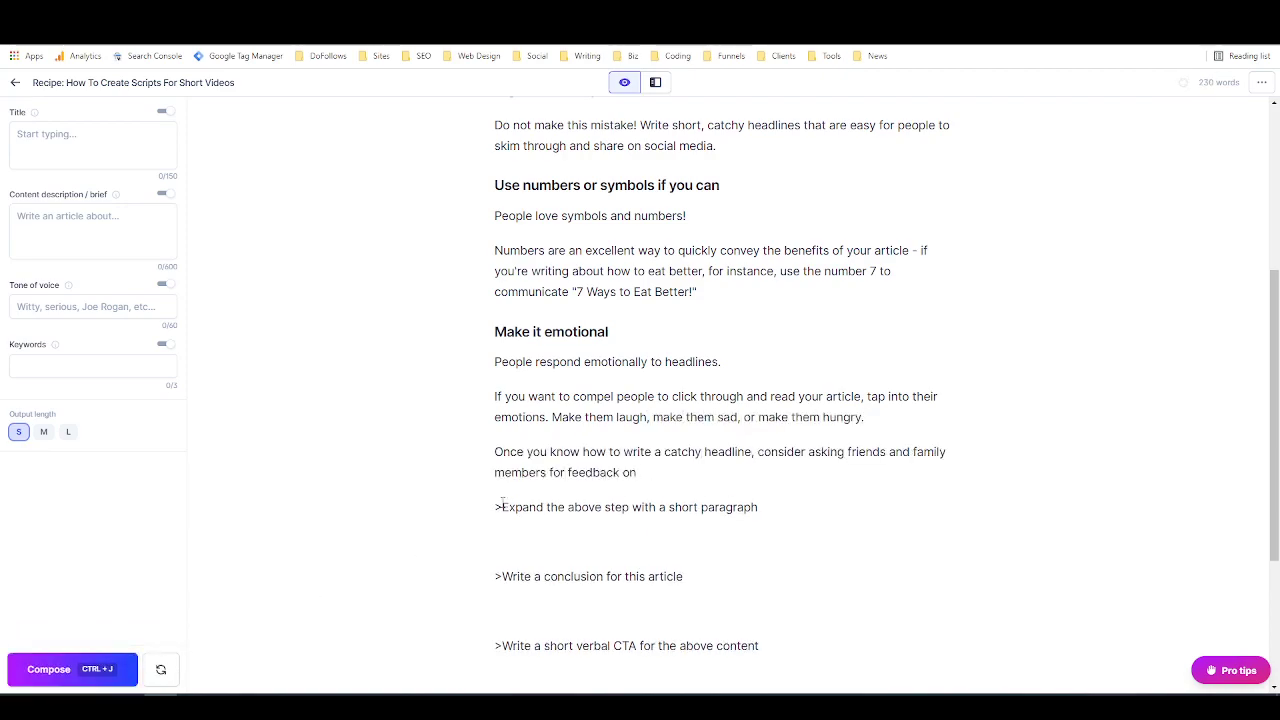
left_click_drag(637, 468, 494, 452)
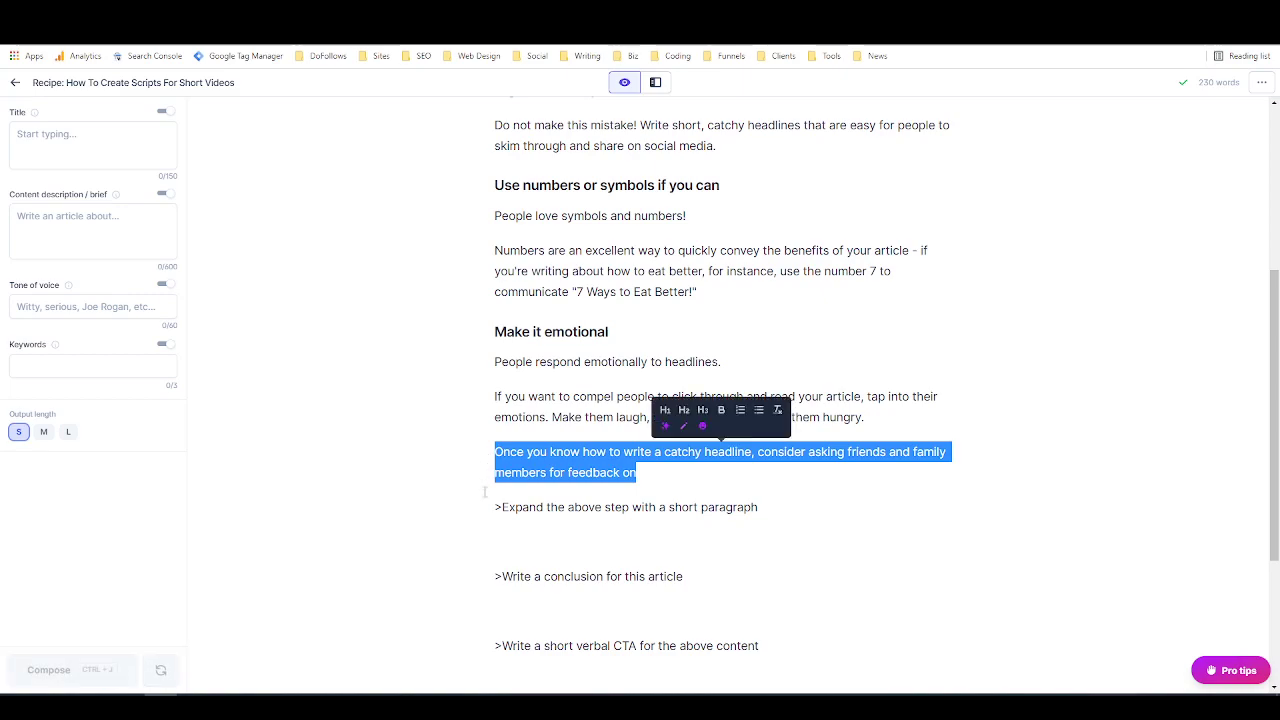
key("BackSpace")
key("BackSpace")
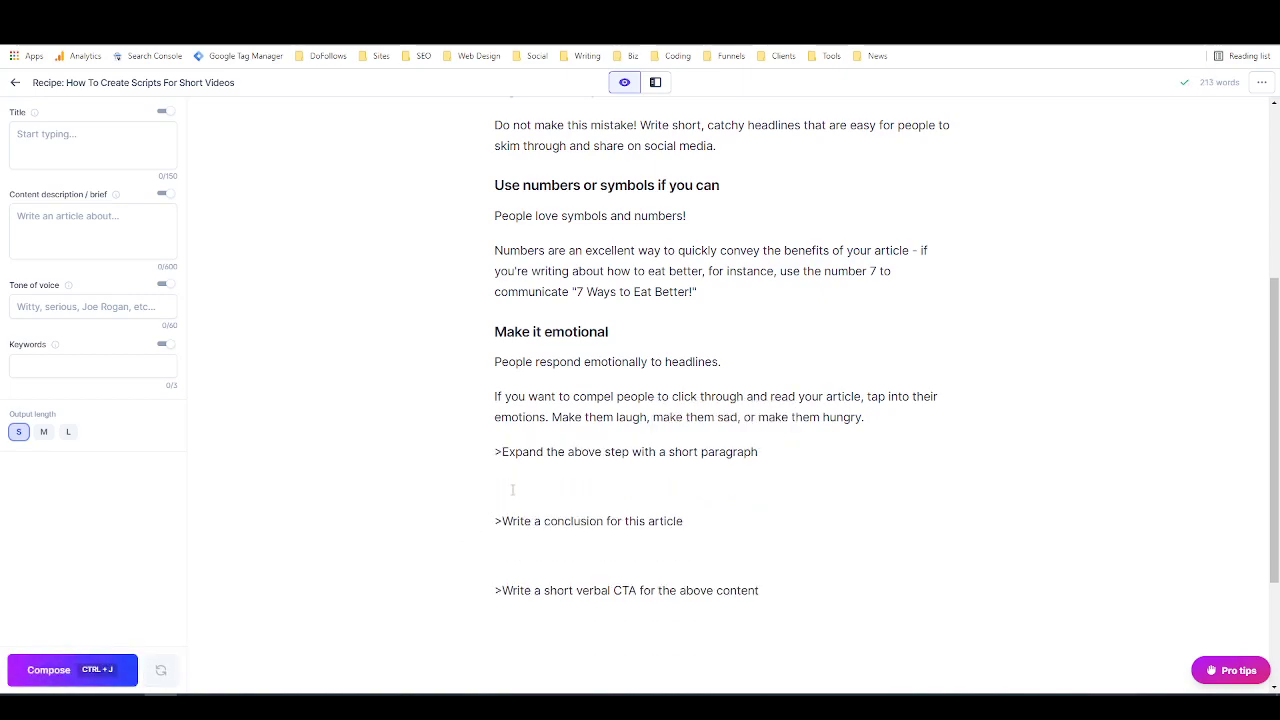
Step: Delete the ">Expand the above step with a short paragraph" command and the blank lines above the conclusion command
left_click_drag(492, 452, 757, 457)
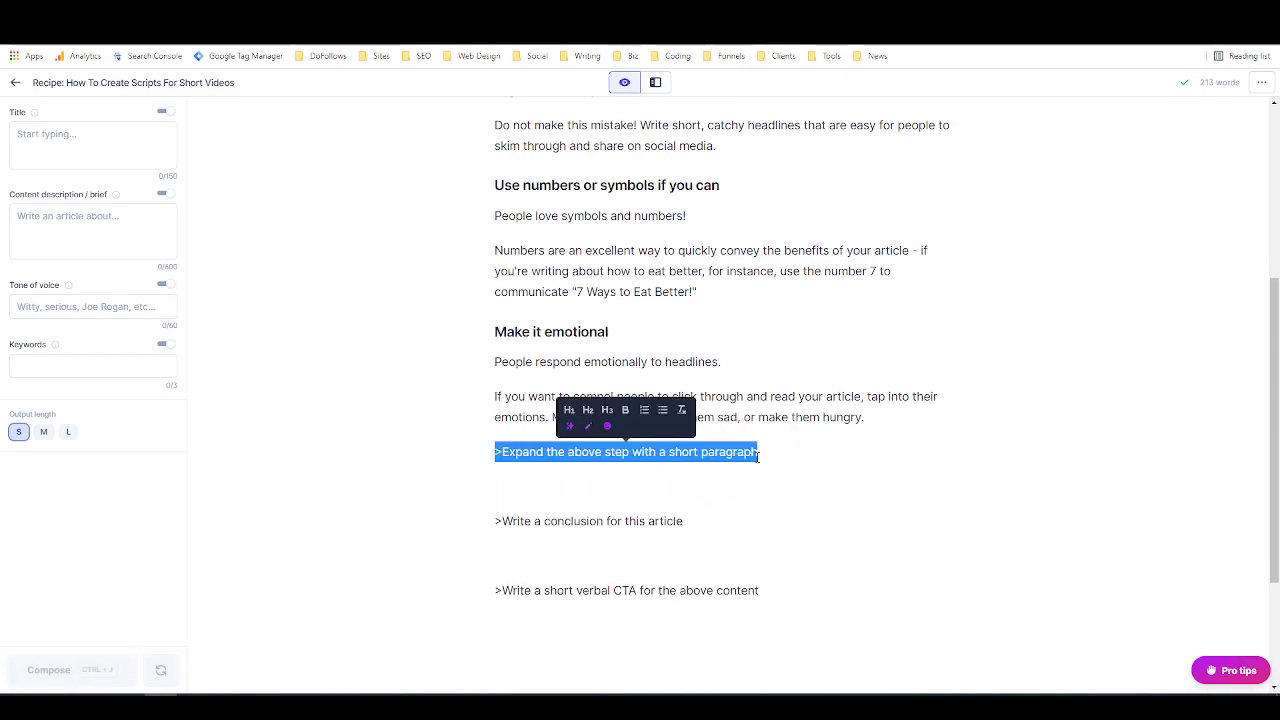
key("BackSpace")
key("BackSpace")
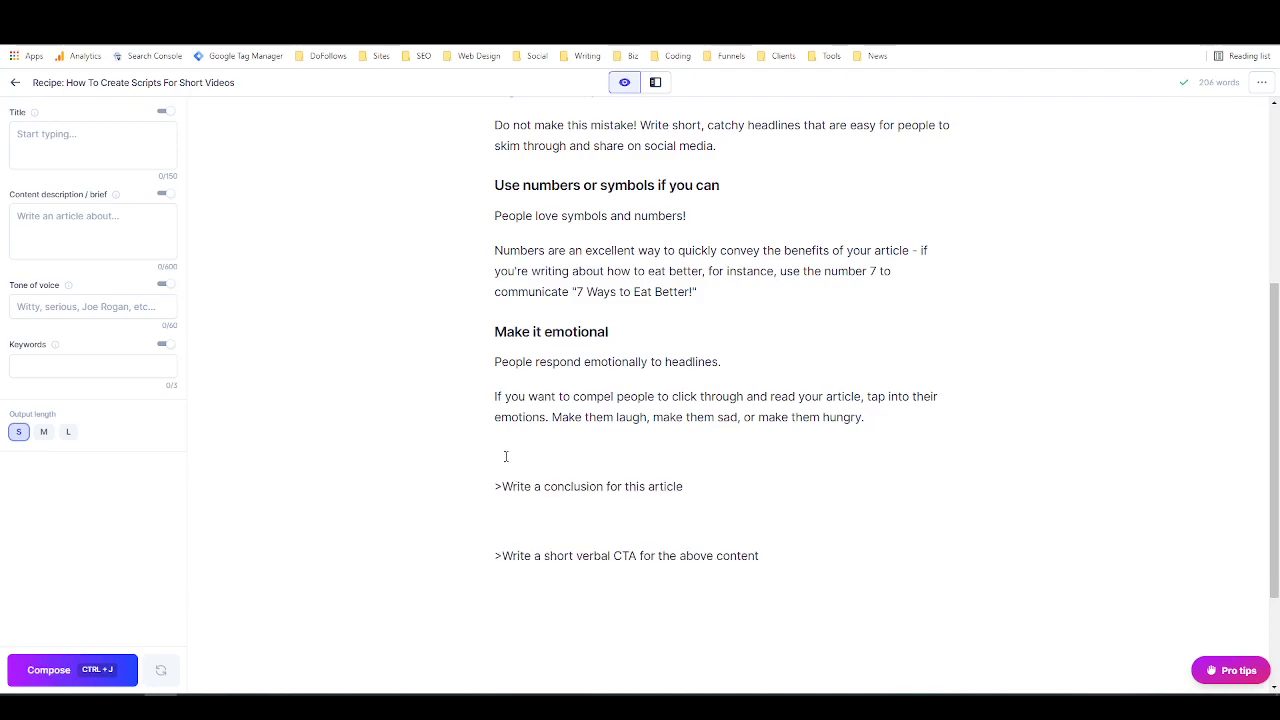
key("BackSpace")
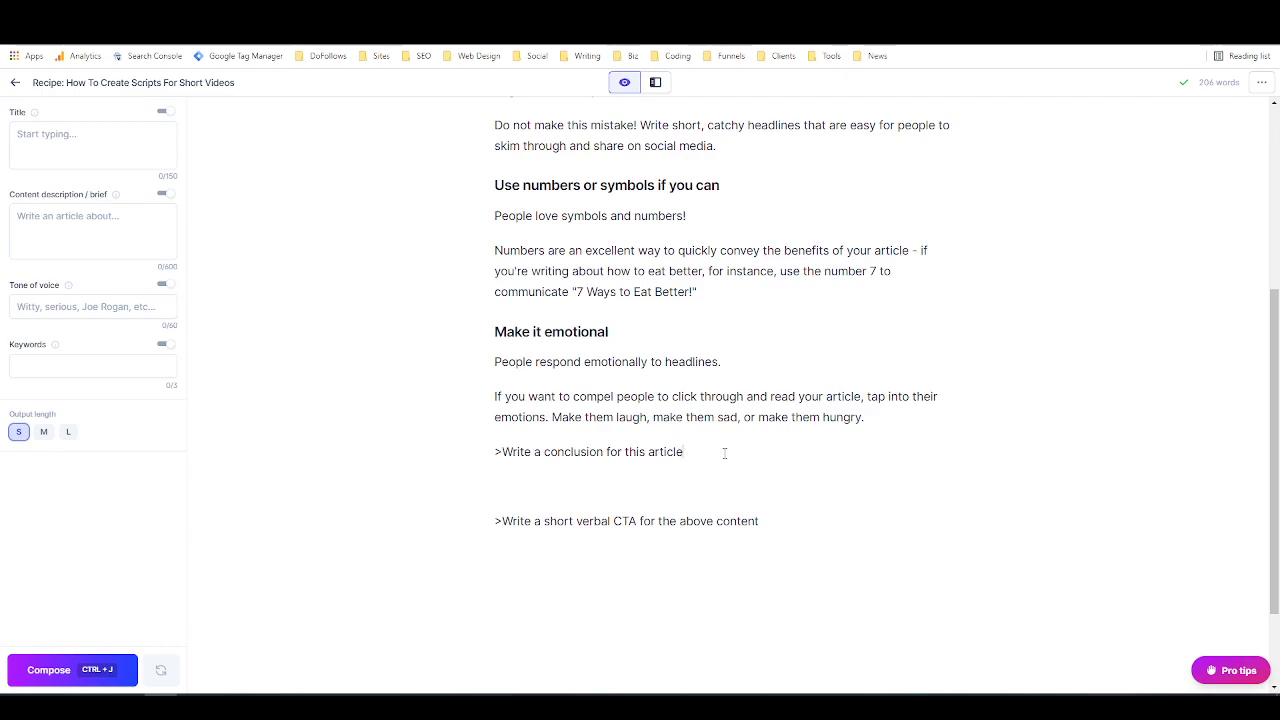
Step: Try to generate a conclusion from the ">Write a conclusion for this article" command and delete the whole generated paragraph
key("ctrl+j")
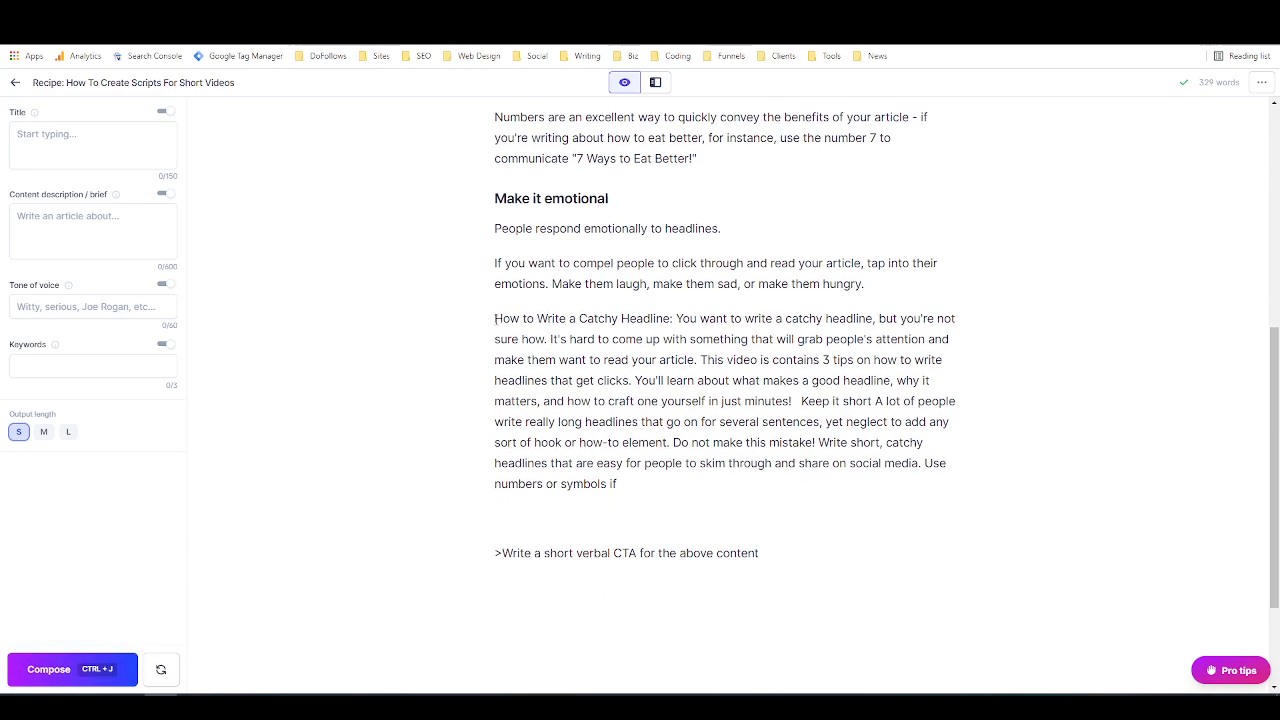
left_click_drag(495, 318, 675, 318)
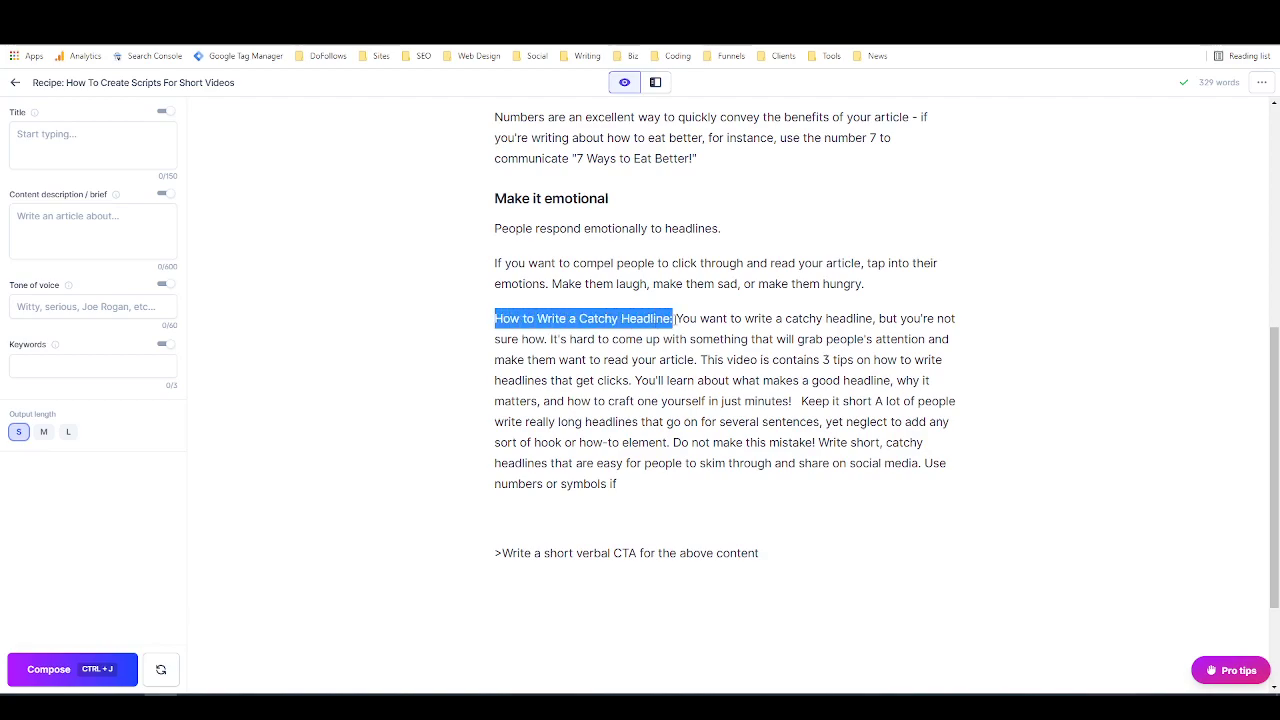
left_click_drag(640, 483, 463, 317)
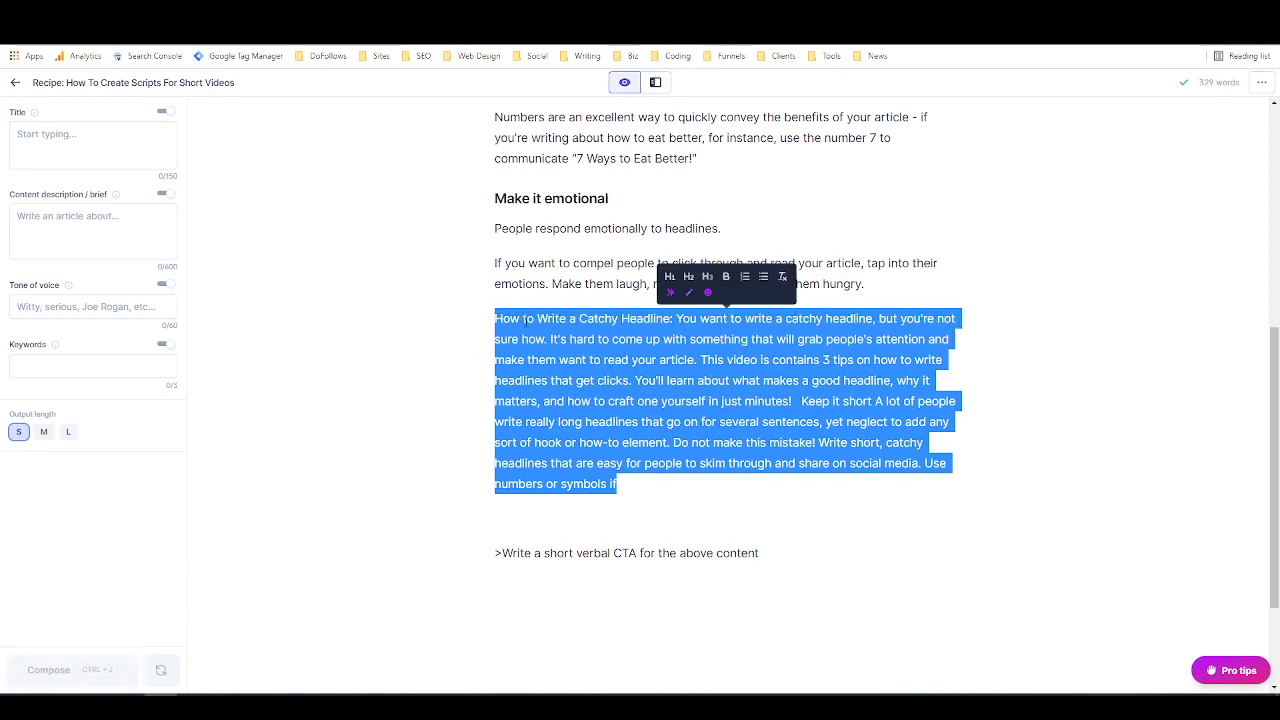
key("BackSpace")
Step: Try to generate a conclusion with the shorter instruction "write a conclusion" below the emotional tip and delete the generated text
type("write")
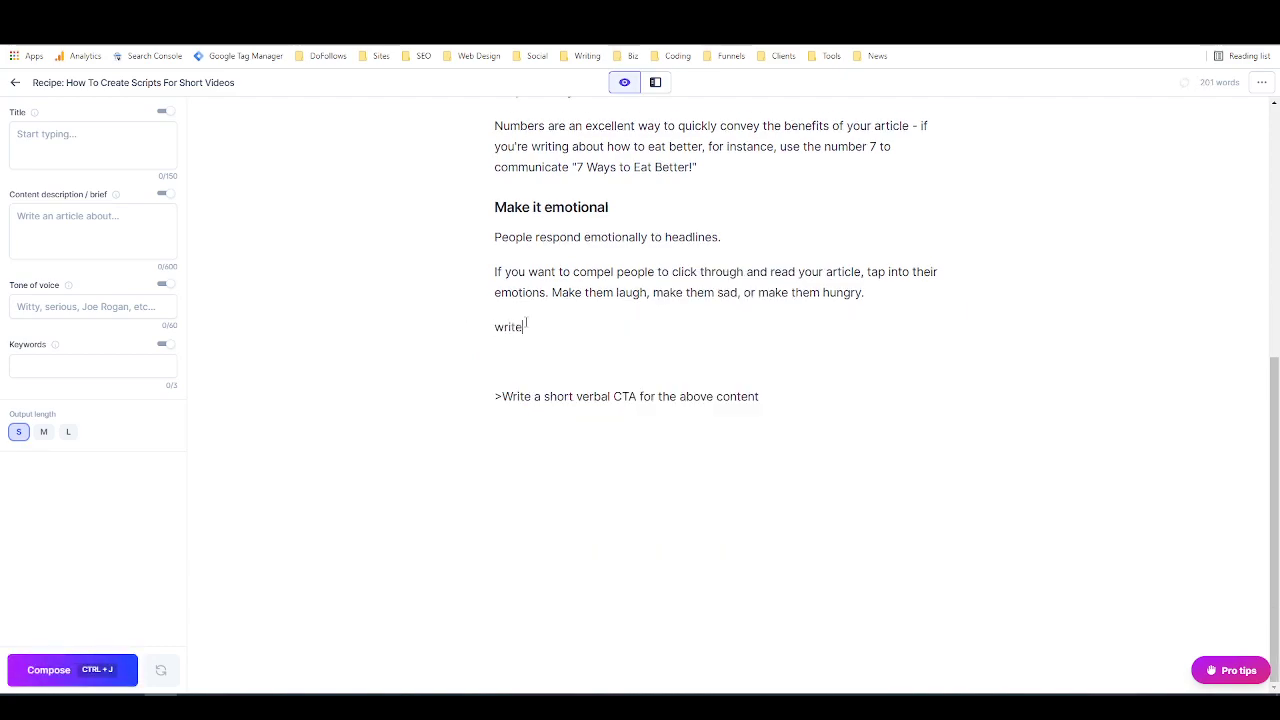
type(" a conclusion")
key("shift+Home")
key("ctrl+j")
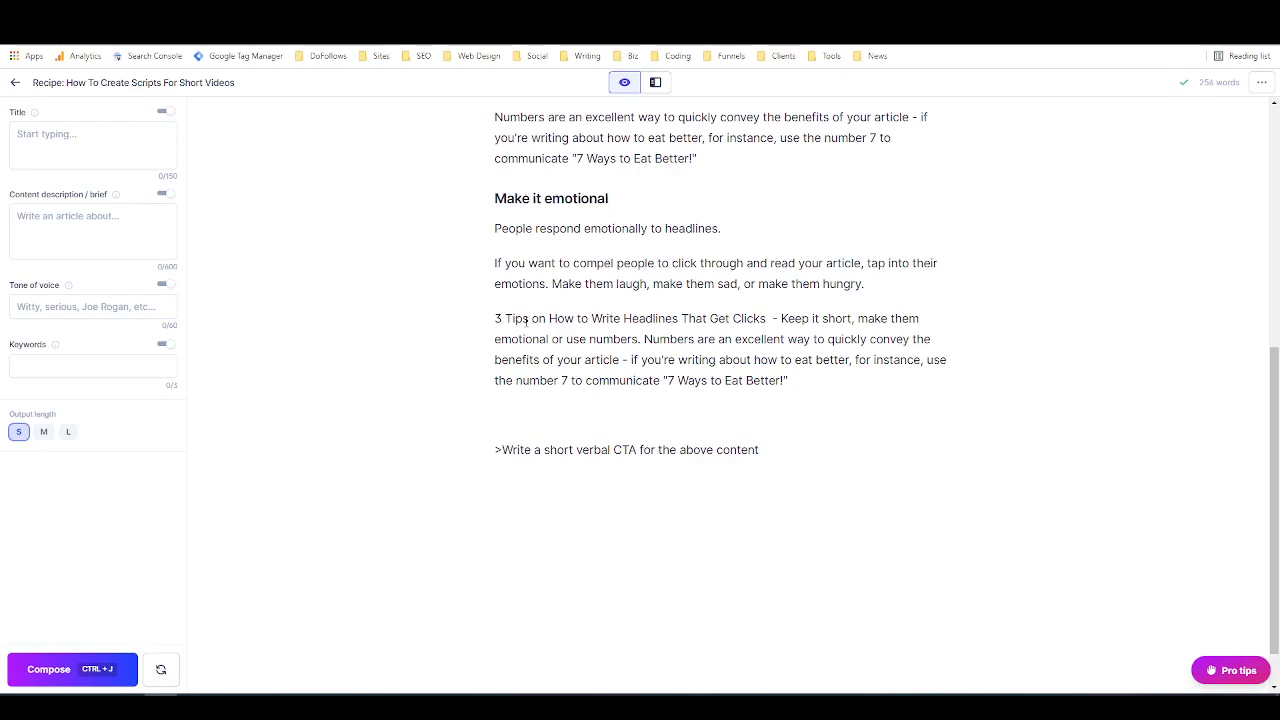
key("Left")
left_click_drag(789, 381, 451, 329)
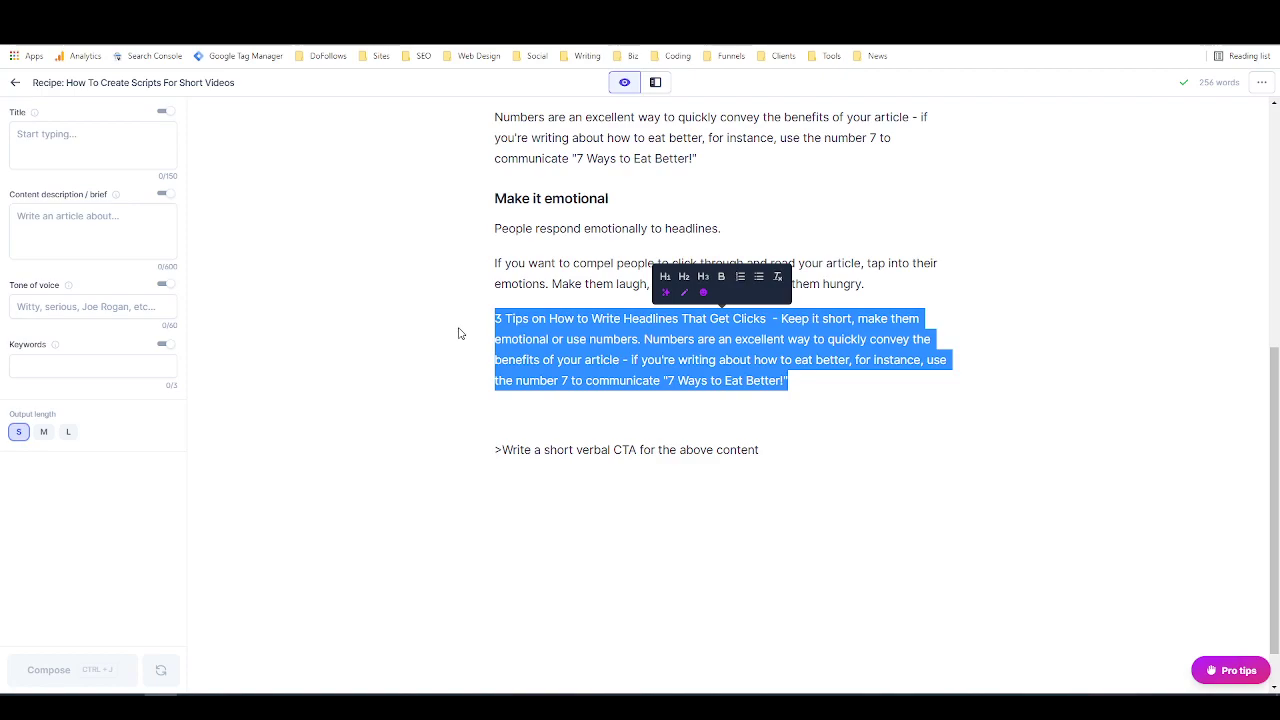
key("BackSpace")
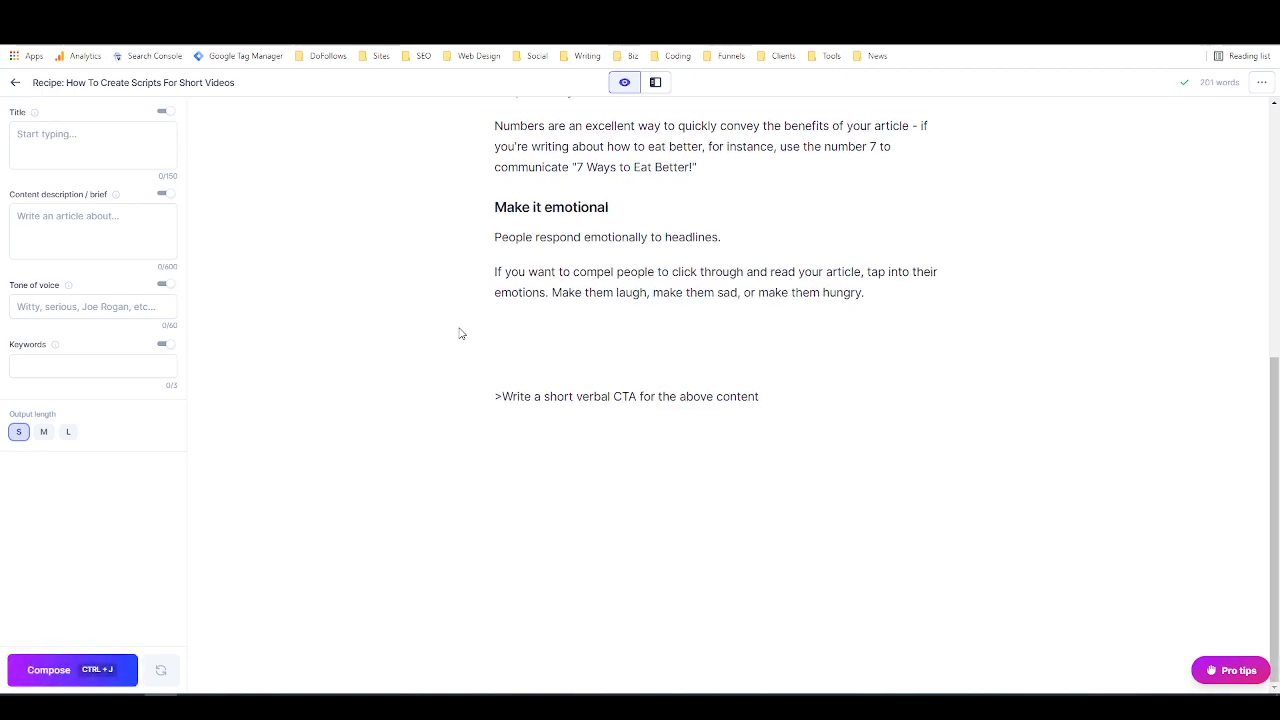
Step: Generate another conclusion from "write a conclusion" and delete its sentences from "In this video" through "website content today."
type("write a conclusion")
key("ctrl+j")
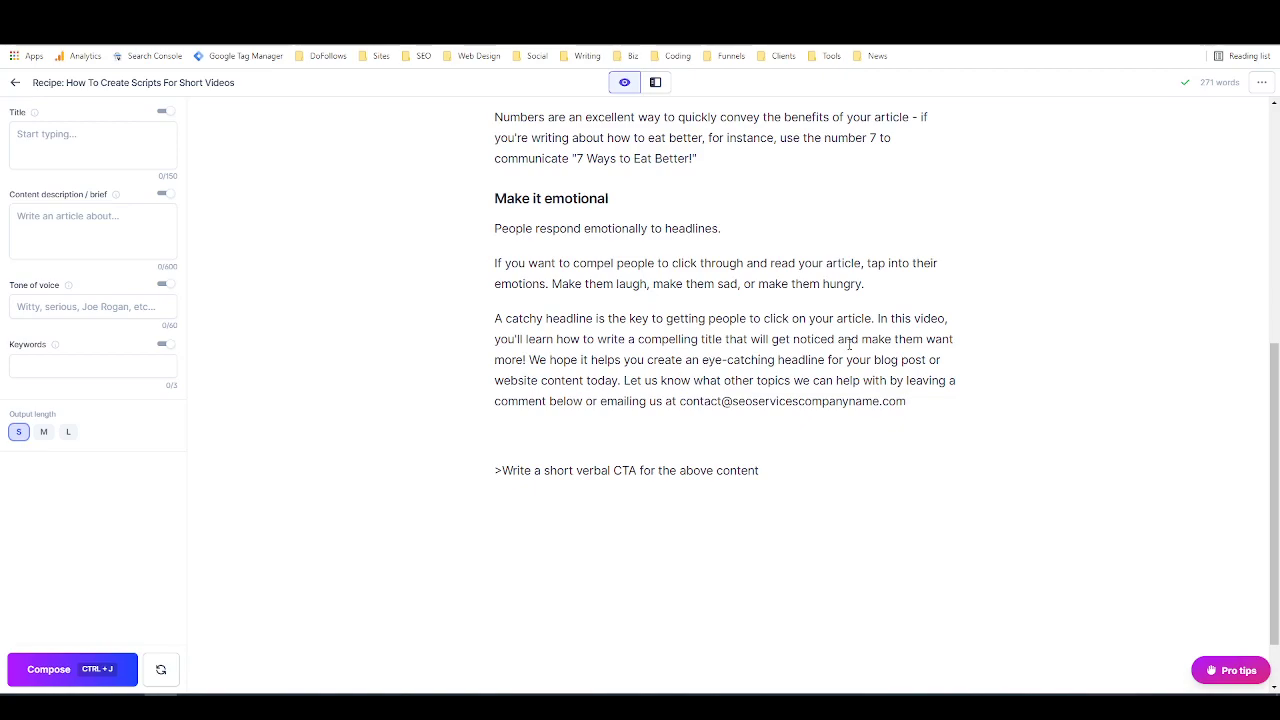
left_click_drag(878, 318, 624, 381)
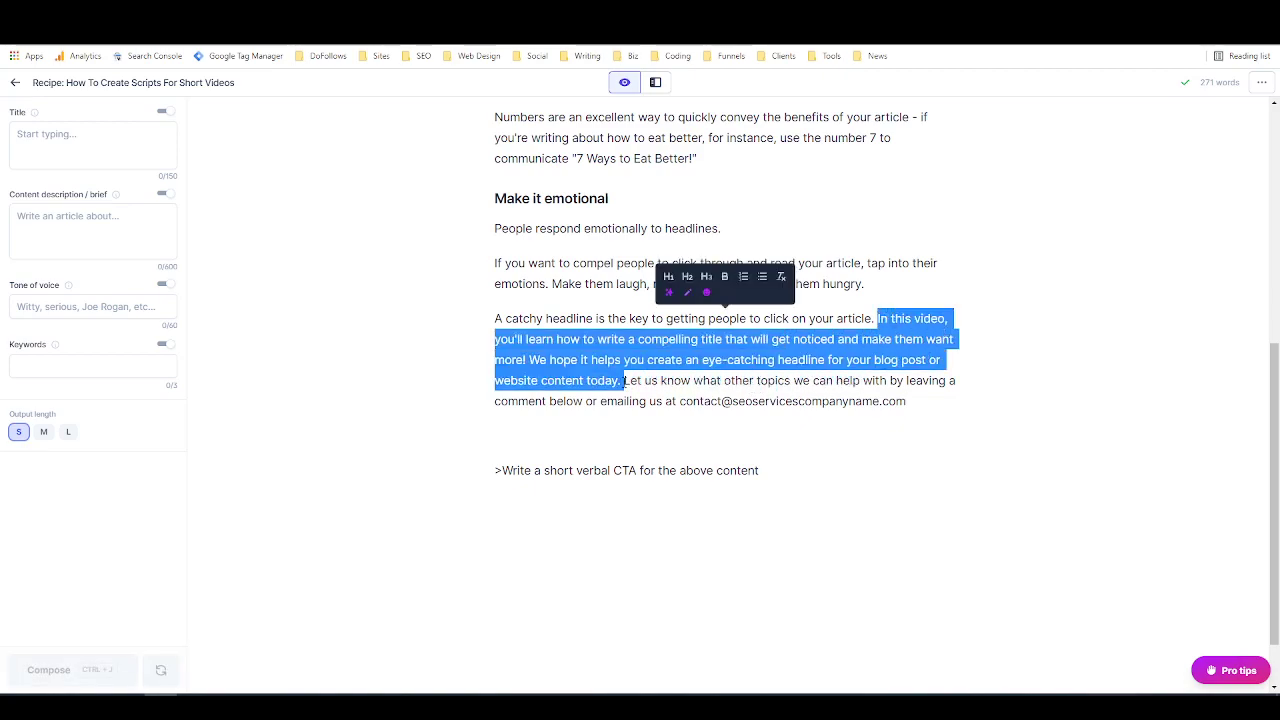
key("BackSpace")
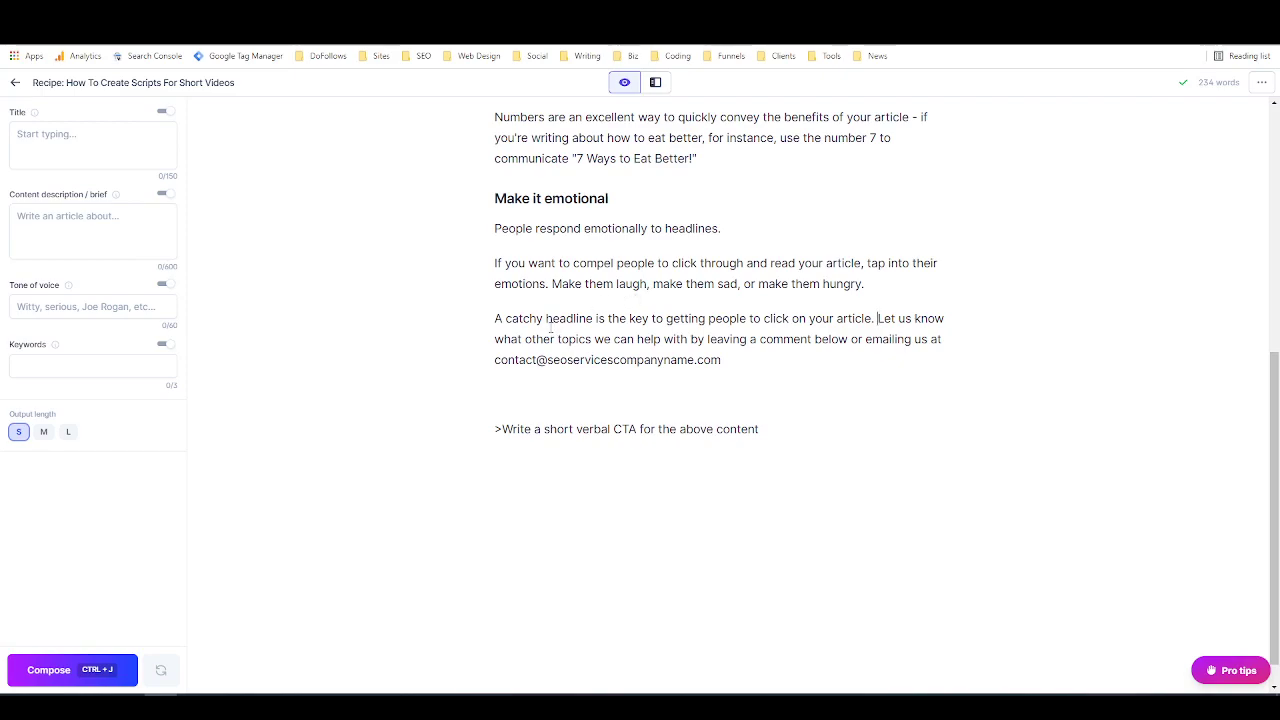
Step: Remove the "or emailing us at" phrase with its e-mail address from the conclusion and end the sentence with a period after "below"
triple_click(737, 363)
left_click_drag(737, 363, 843, 343)
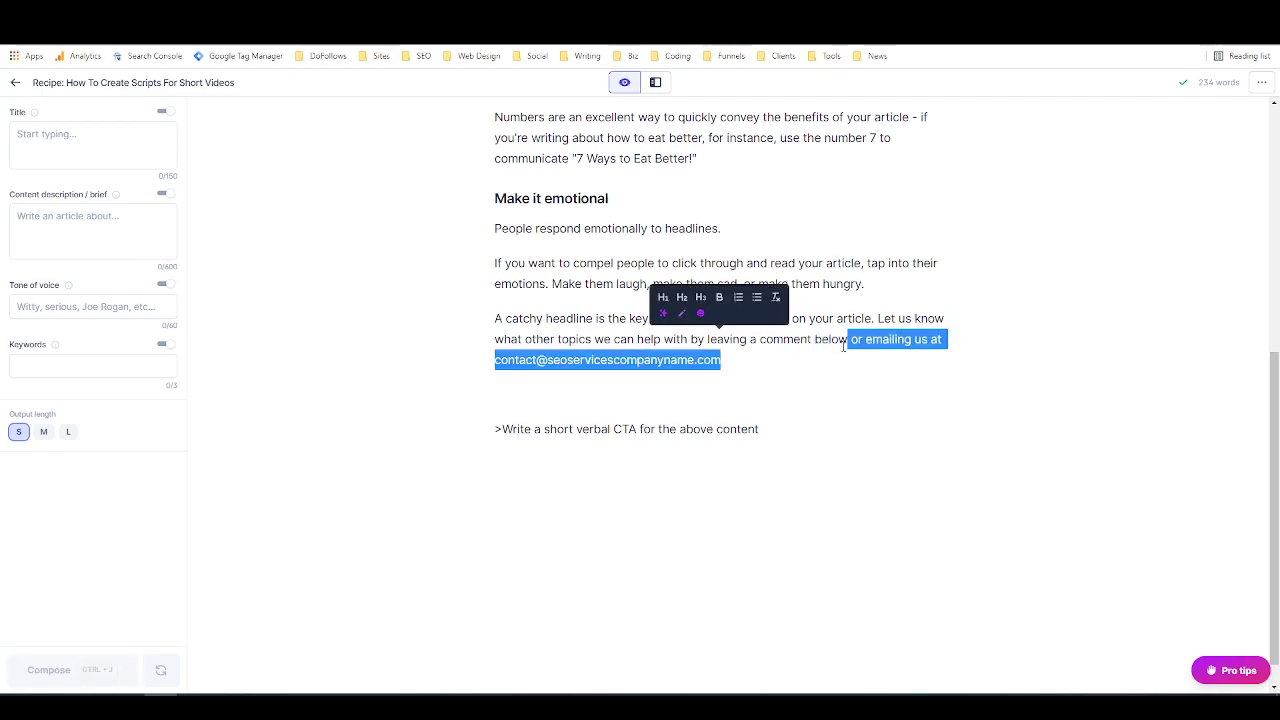
key("BackSpace")
type(".")
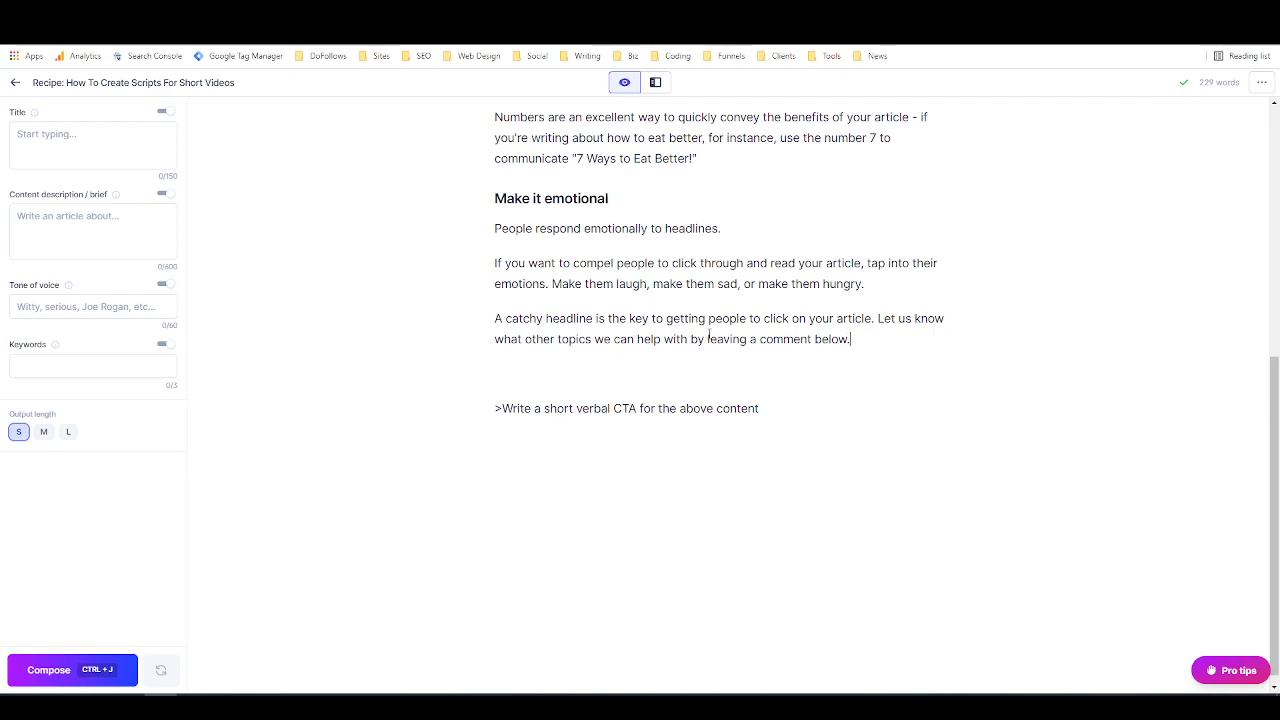
Step: Delete the leftover ">Write a short verbal CTA" command with the blank lines above it, and check the script's estimated reading time
left_click_drag(495, 408, 456, 416)
left_click(780, 408)
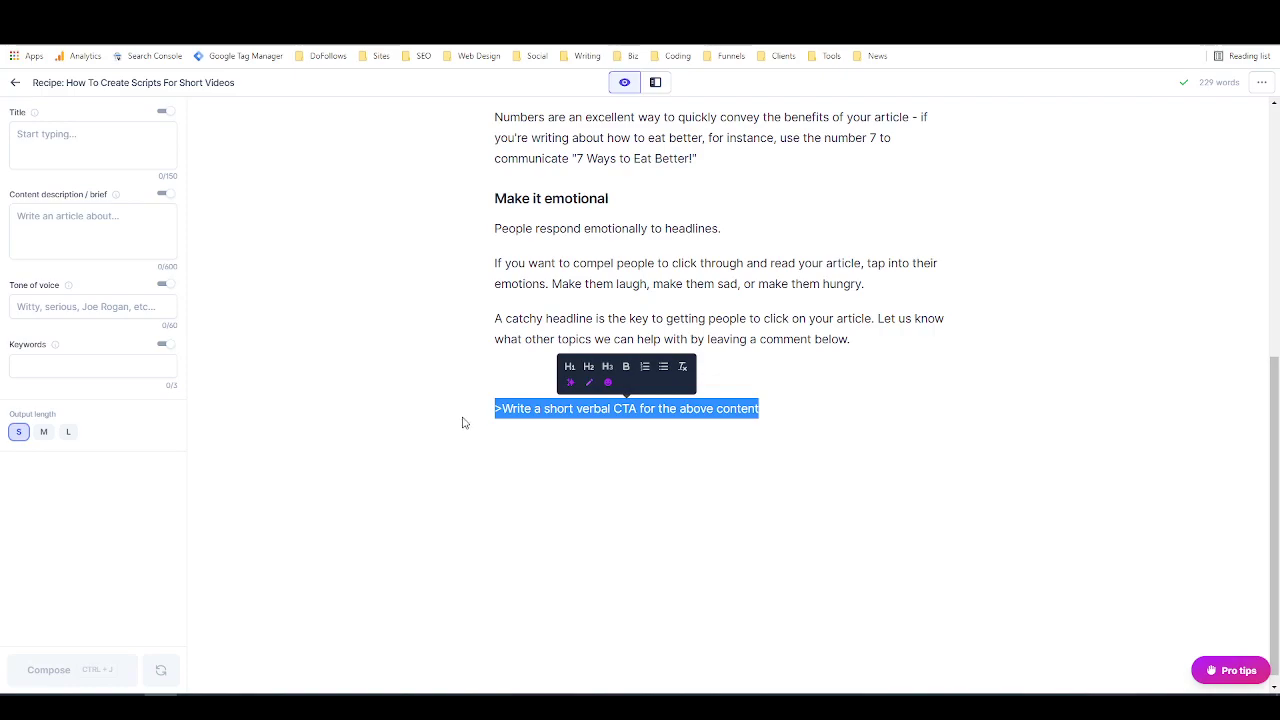
key("BackSpace")
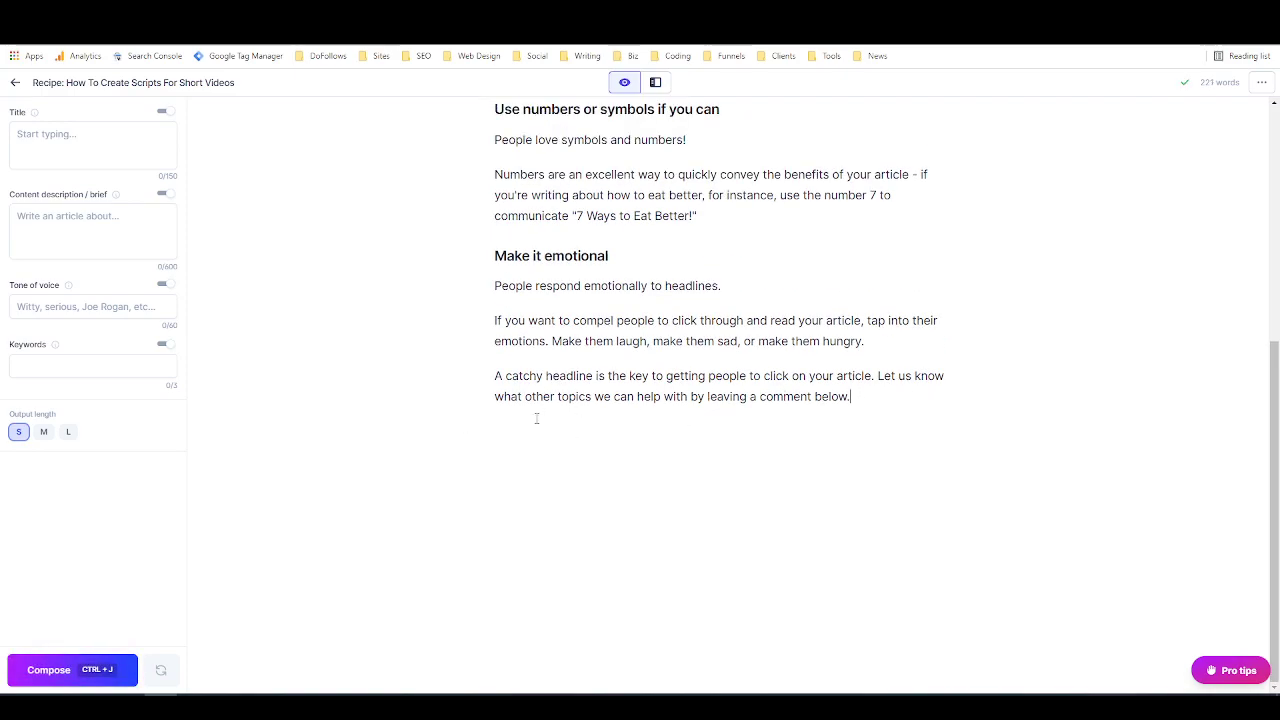
scroll(695, 411, "up", 5)
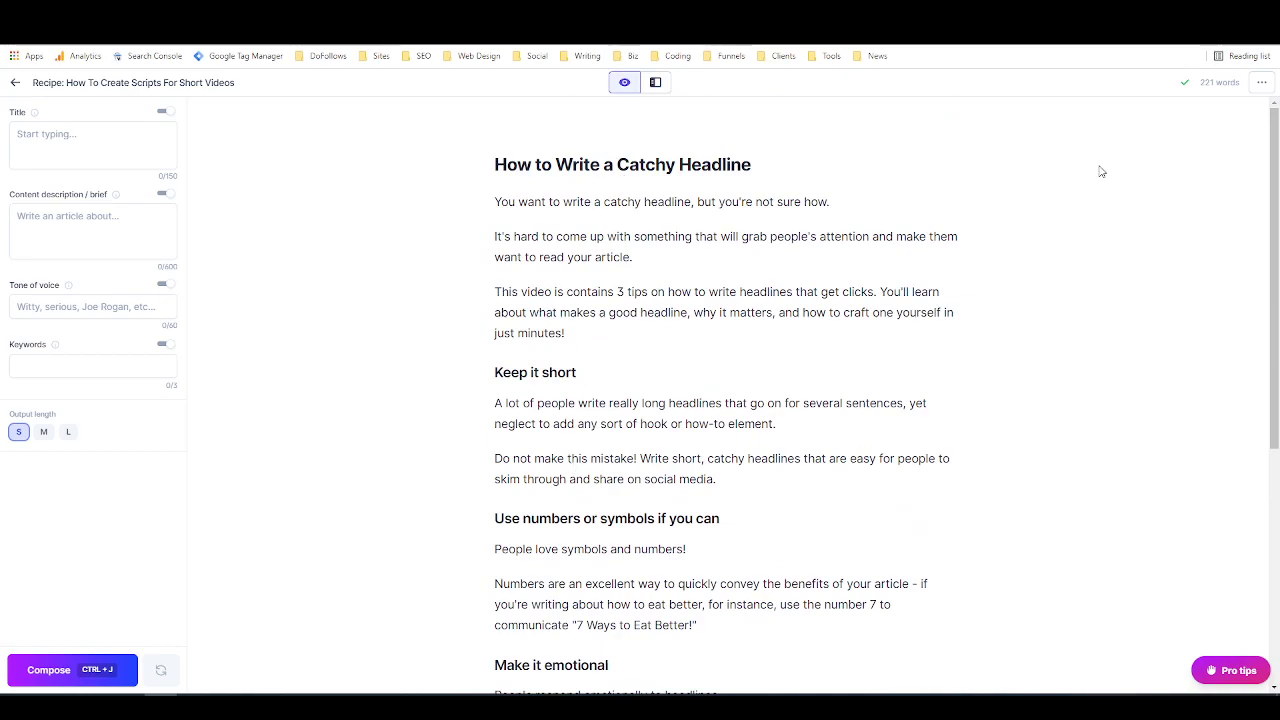
mouse_move(1218, 83)
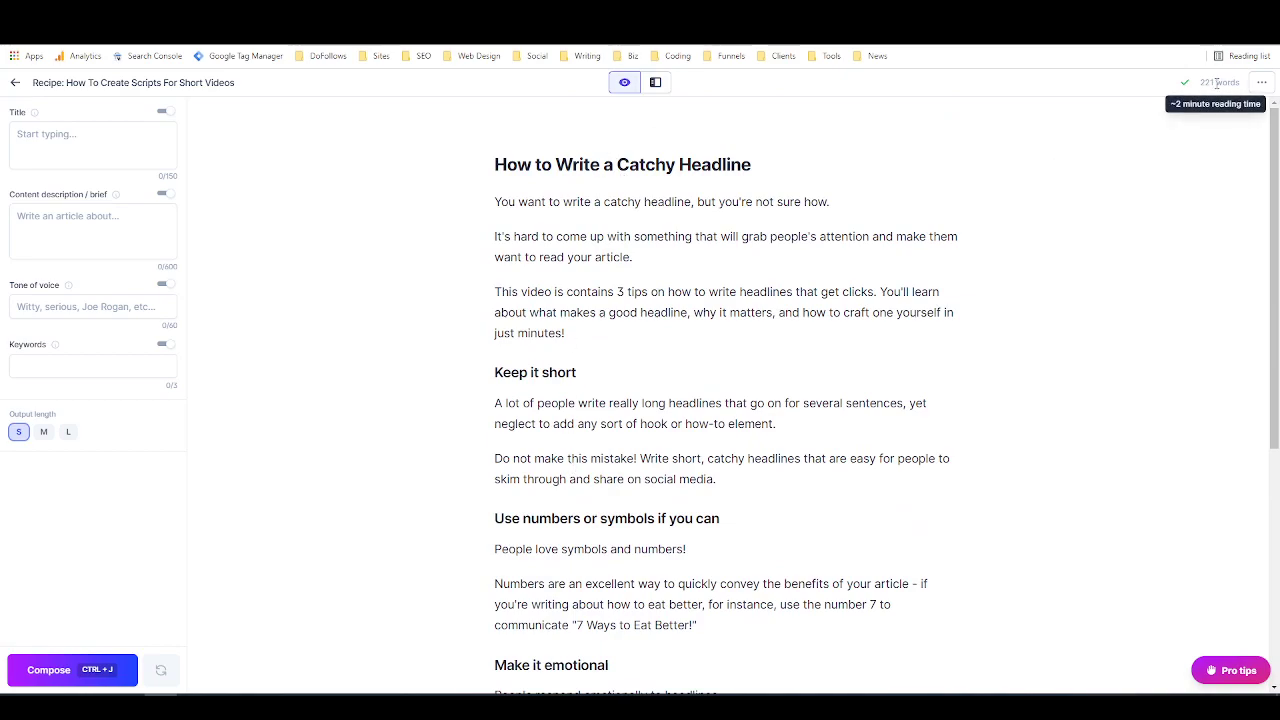